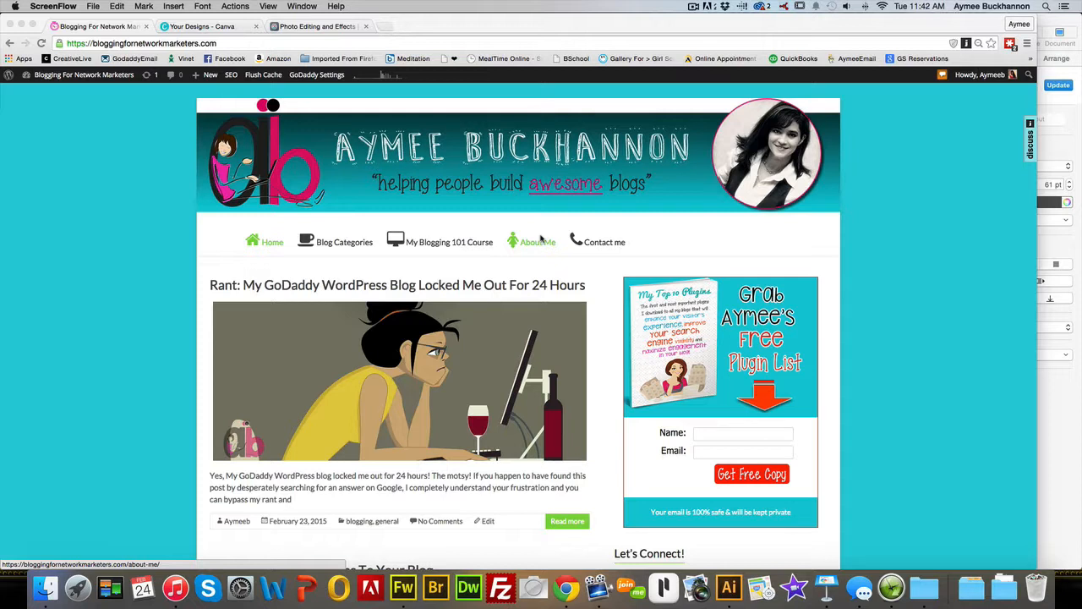
Step: Show Canva's Your Designs page with its canva.com address, then move to the Pixlr tab
click(207, 27)
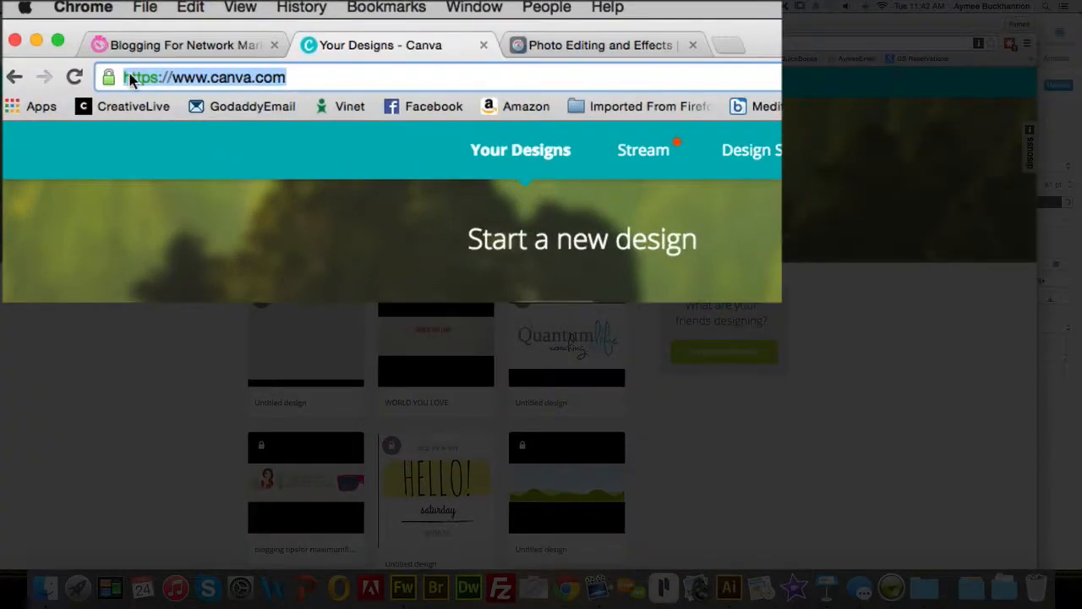
click(115, 43)
click(303, 77)
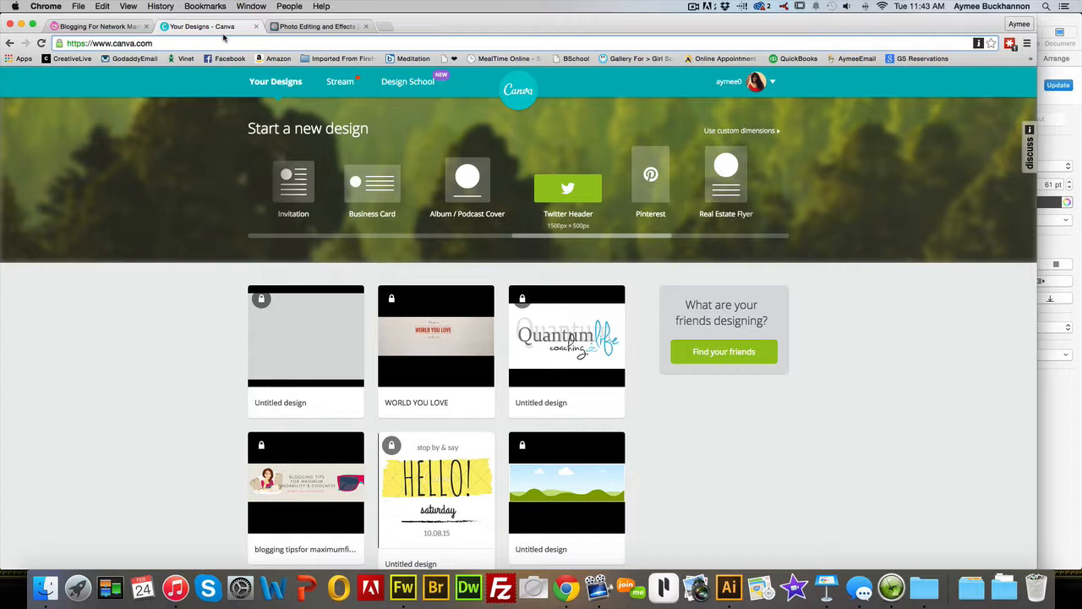
click(321, 27)
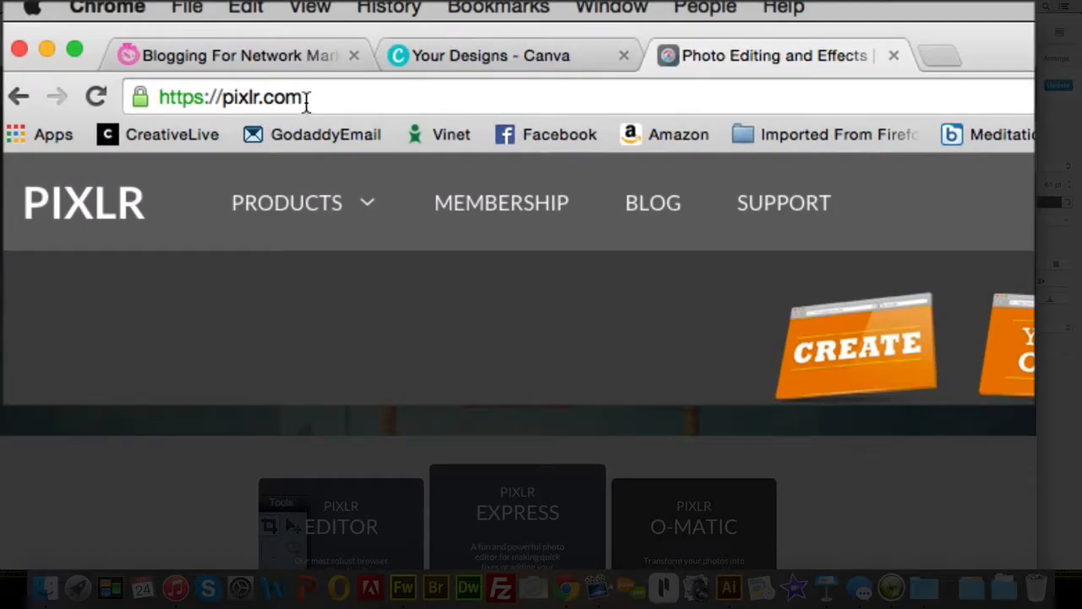
click(309, 98)
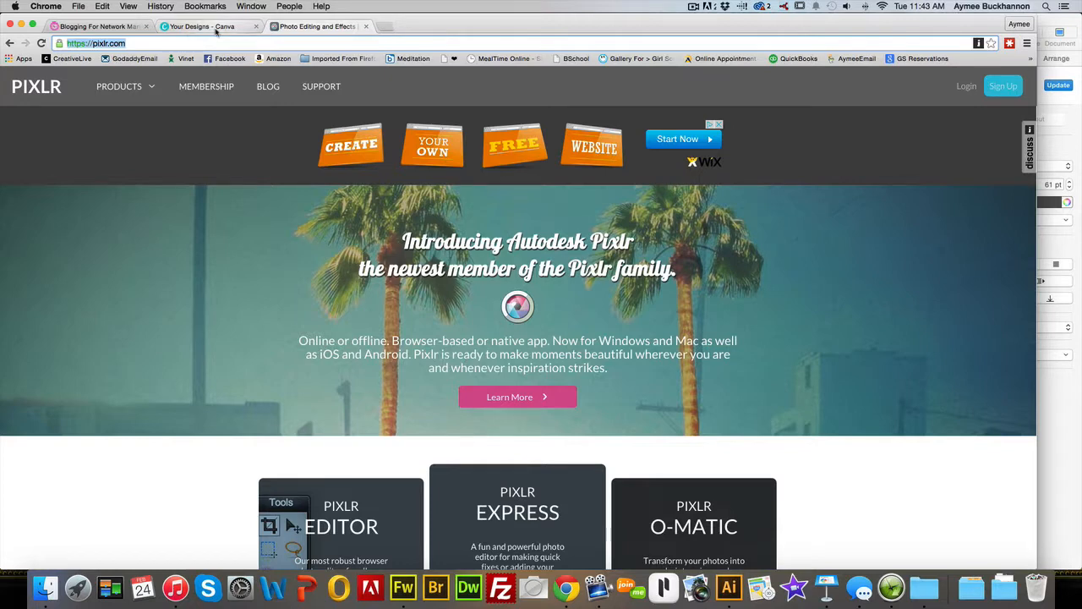
click(219, 30)
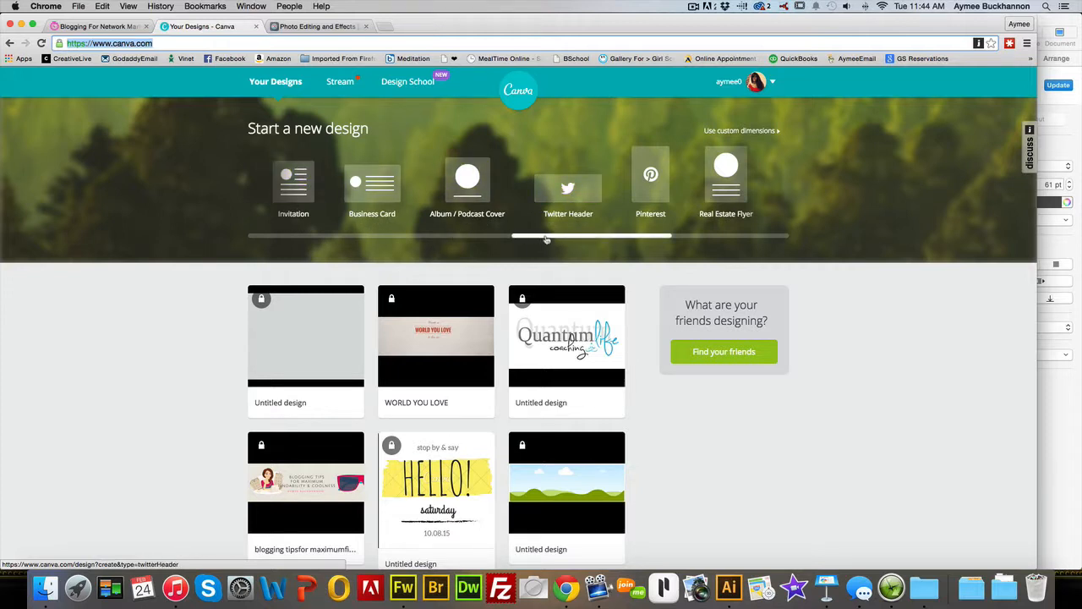
Step: Scroll the design-type carousel and start a new 1500 × 500 px Twitter Header design
mouse_move(548, 237)
mouse_down()
mouse_move(270, 239)
mouse_move(536, 243)
mouse_up()
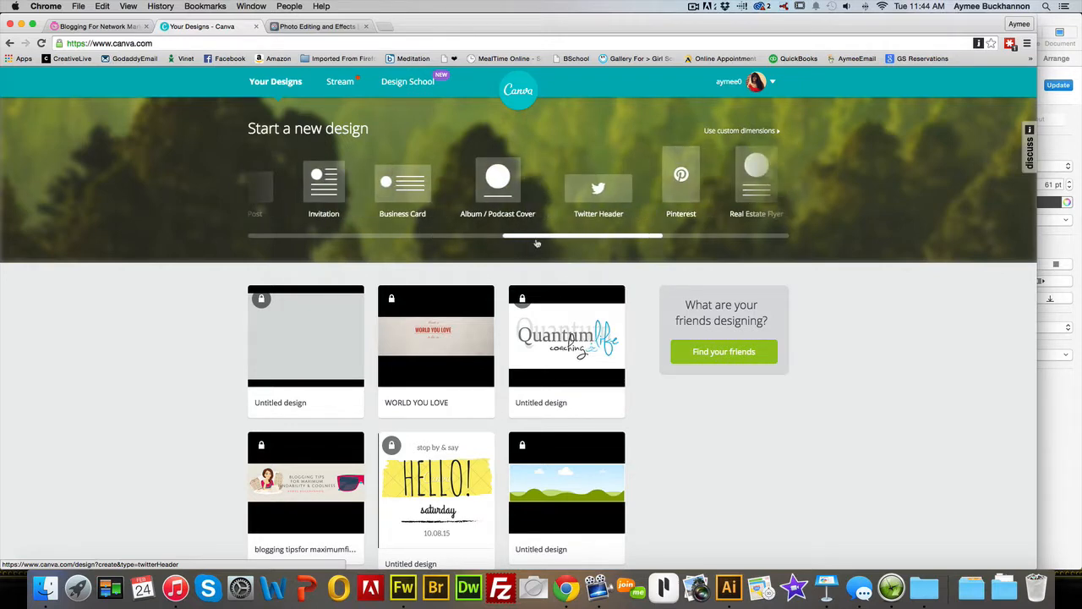
click(602, 192)
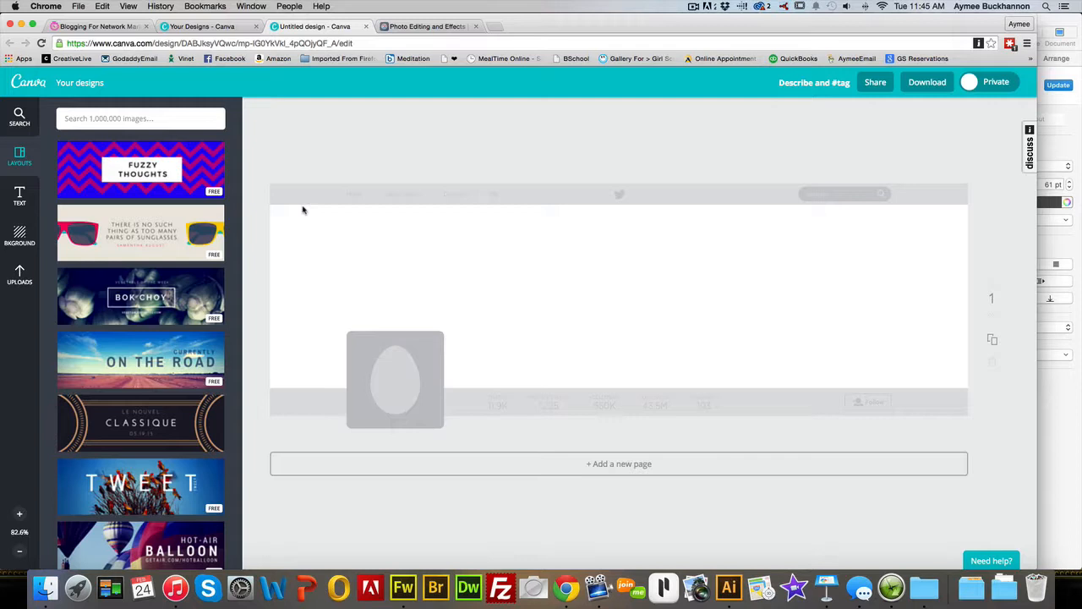
scroll(189, 295, down, 2)
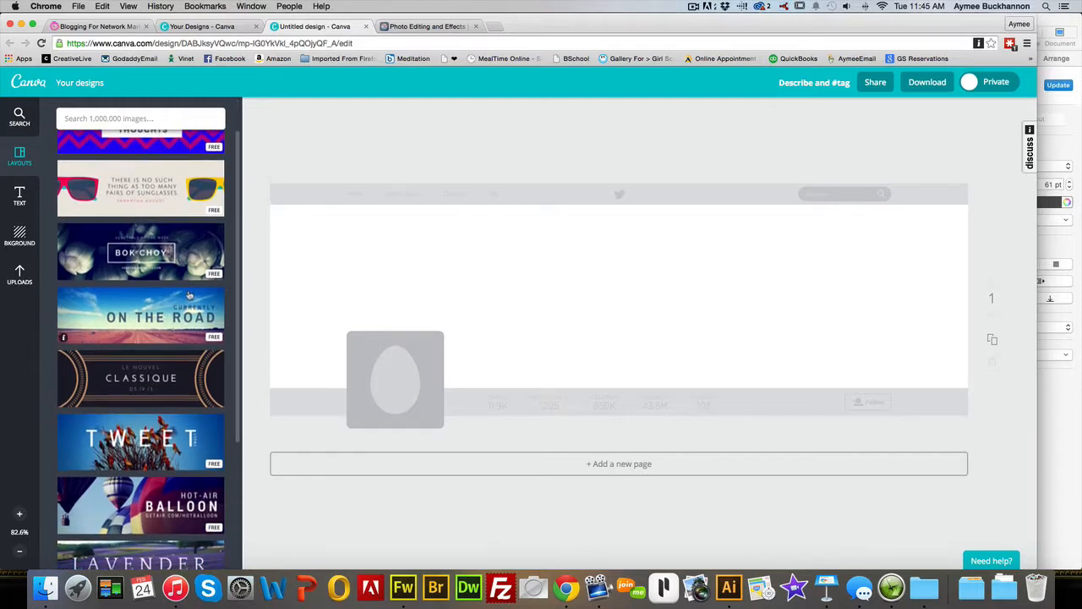
scroll(189, 294, down, 2)
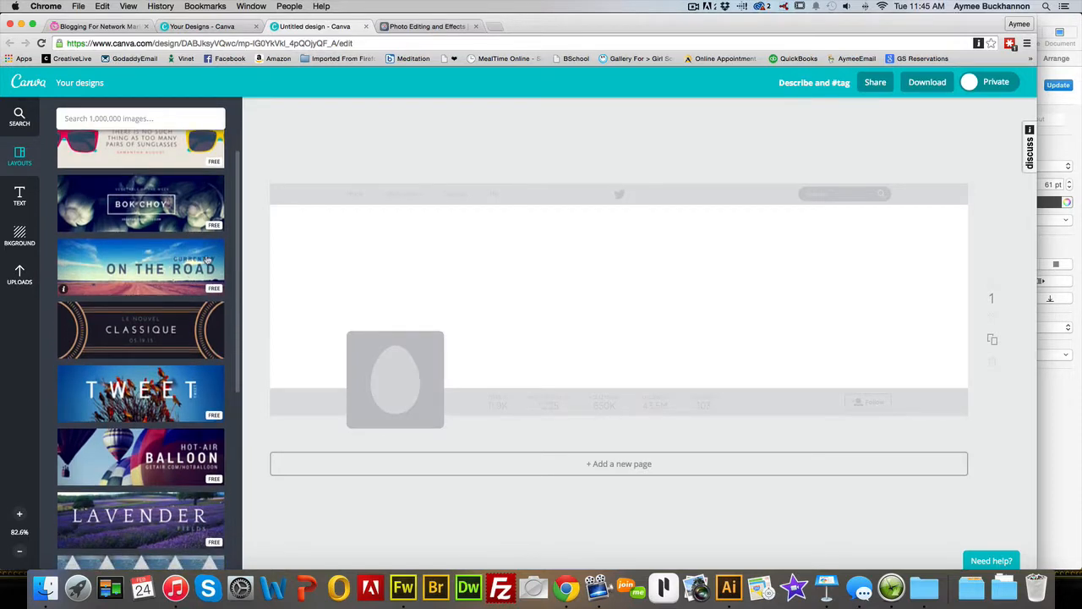
scroll(207, 258, down, 2)
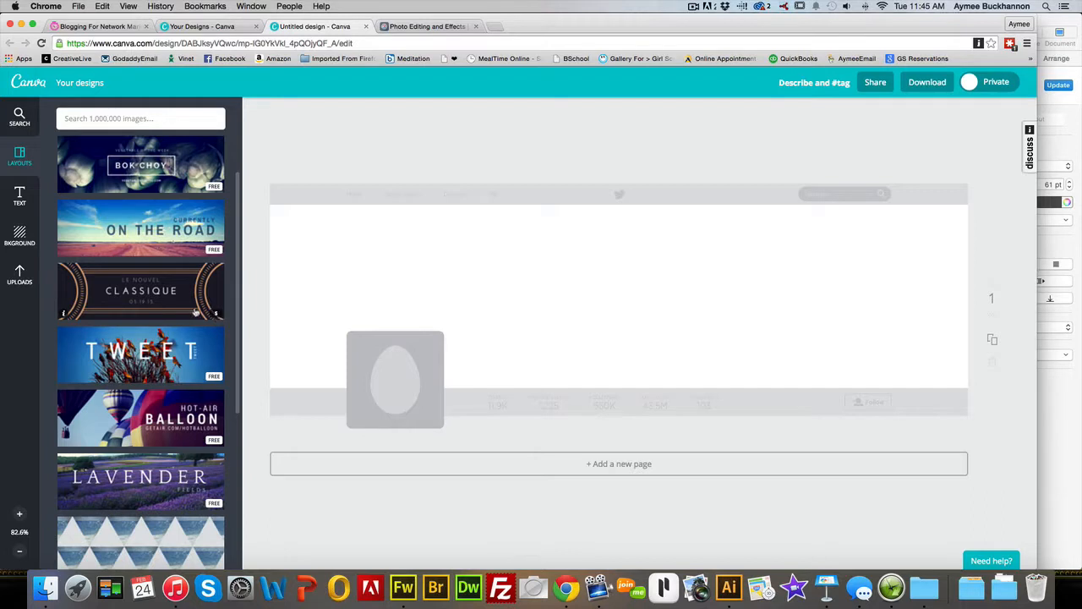
scroll(196, 312, up, 5)
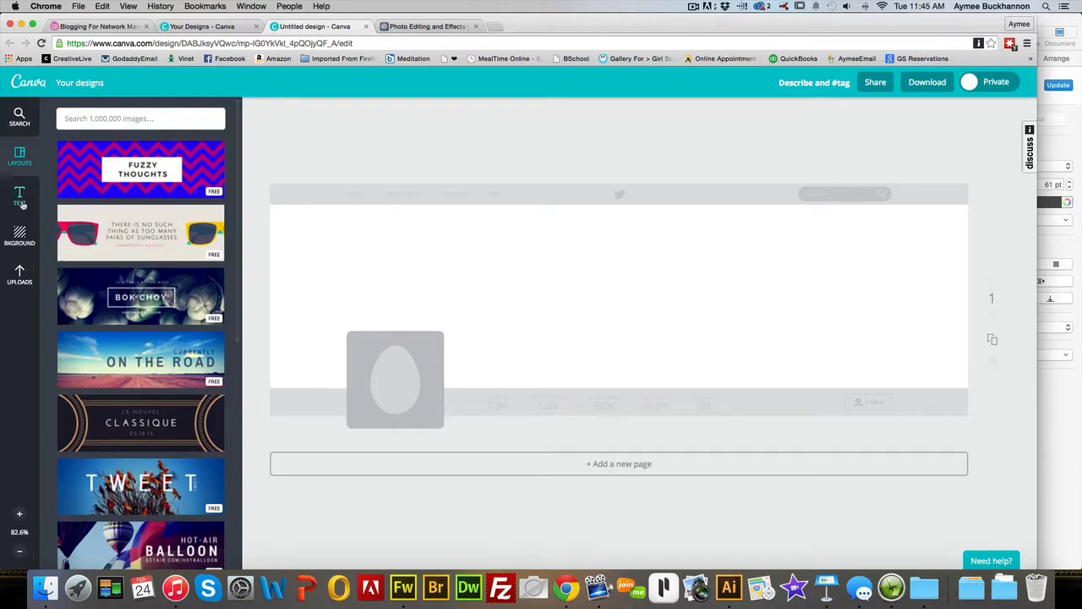
Step: Try the NYC text graphic on the header by placing, shrinking and moving it, then delete it
click(19, 197)
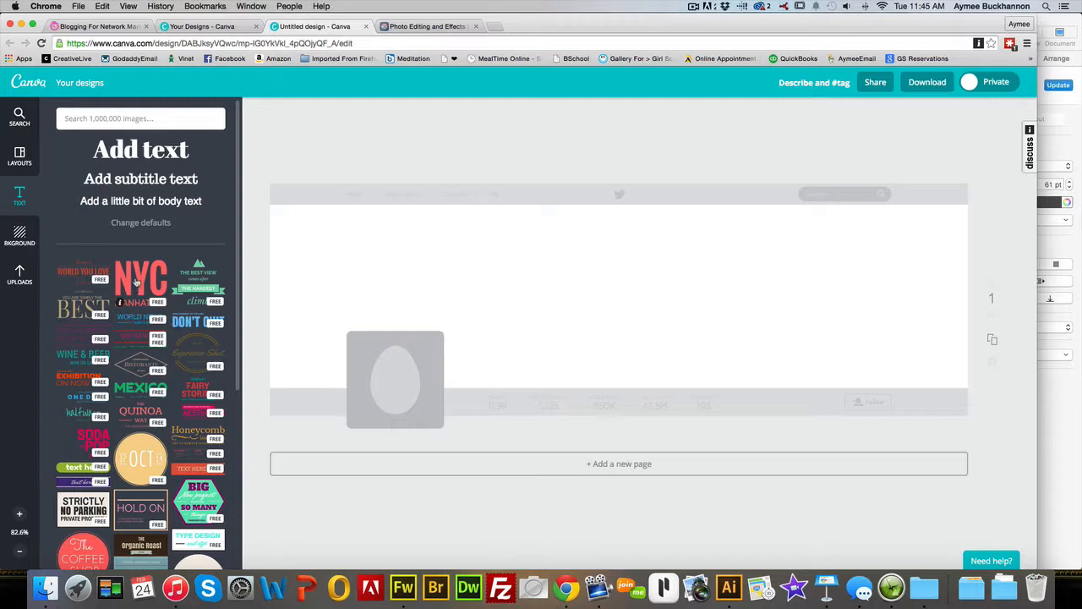
drag(136, 280, 565, 267)
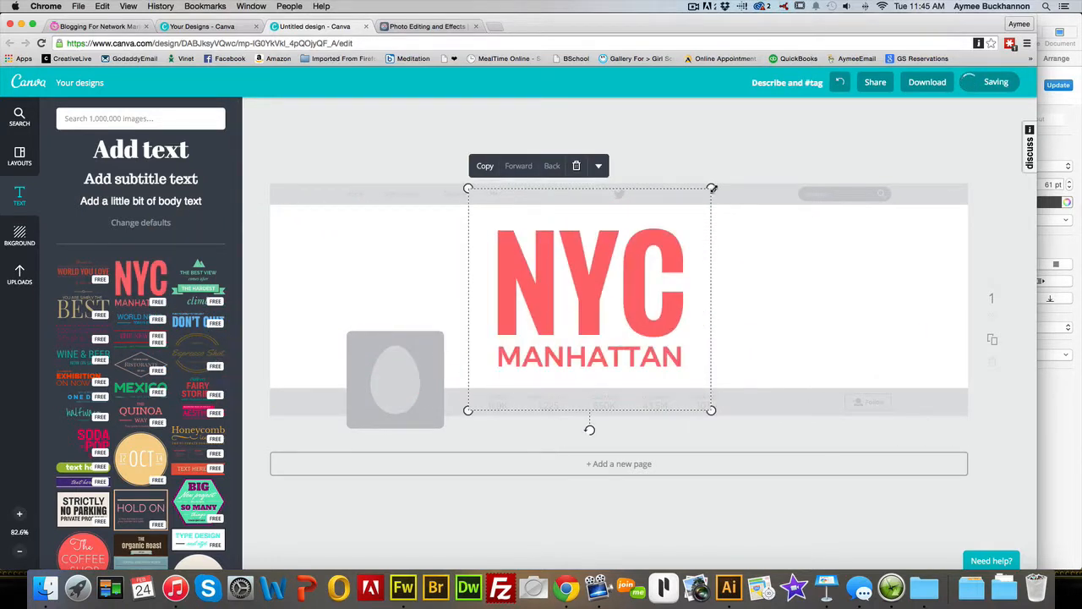
drag(711, 188, 640, 279)
drag(545, 322, 607, 259)
key(Delete)
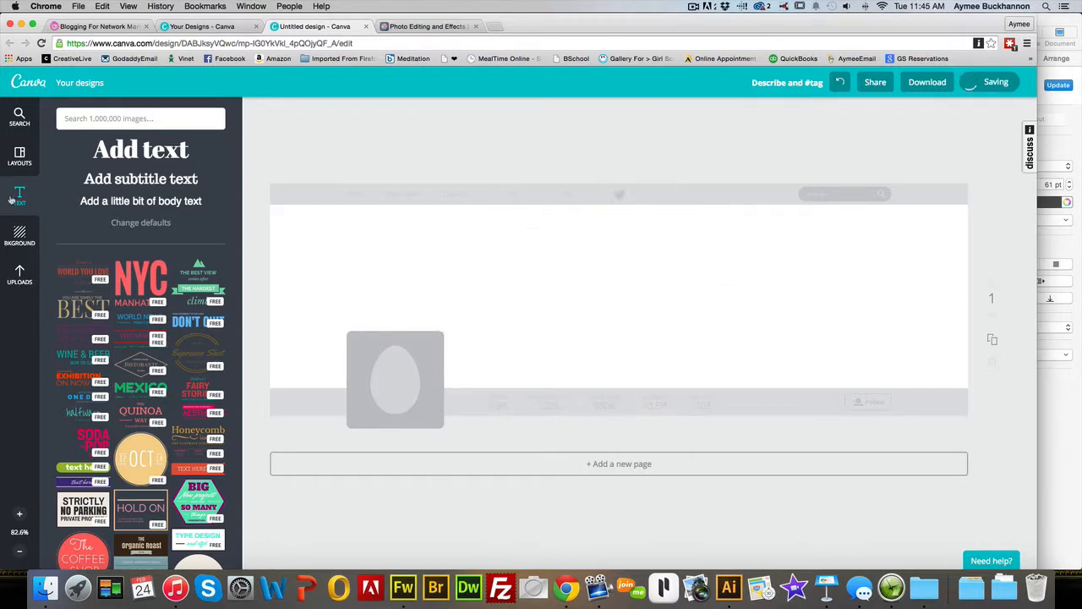
Step: Apply the beige textured background after briefly trying the light grey texture
click(19, 237)
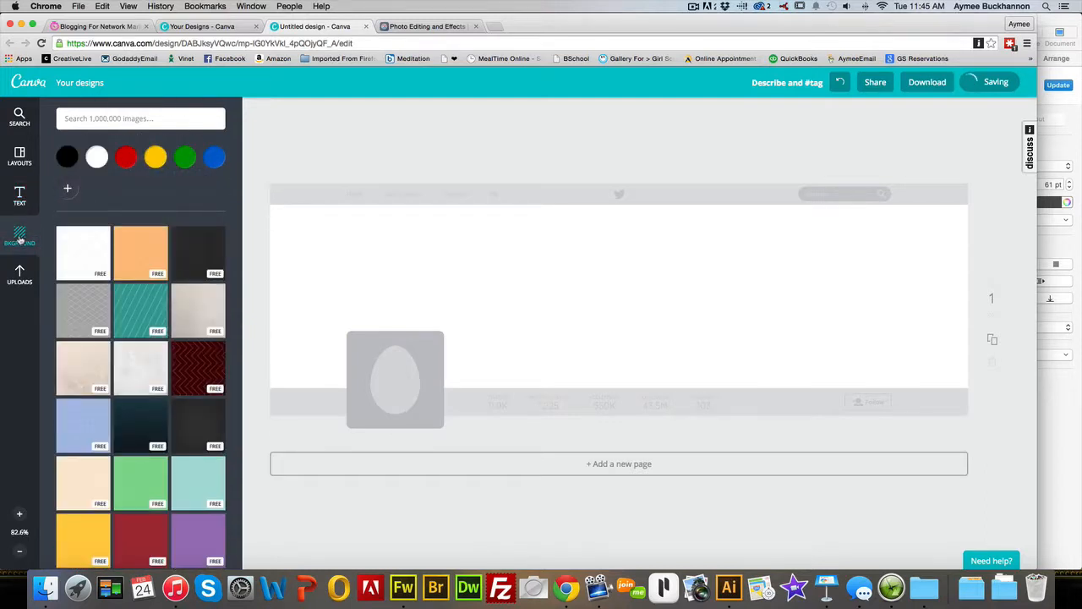
click(86, 372)
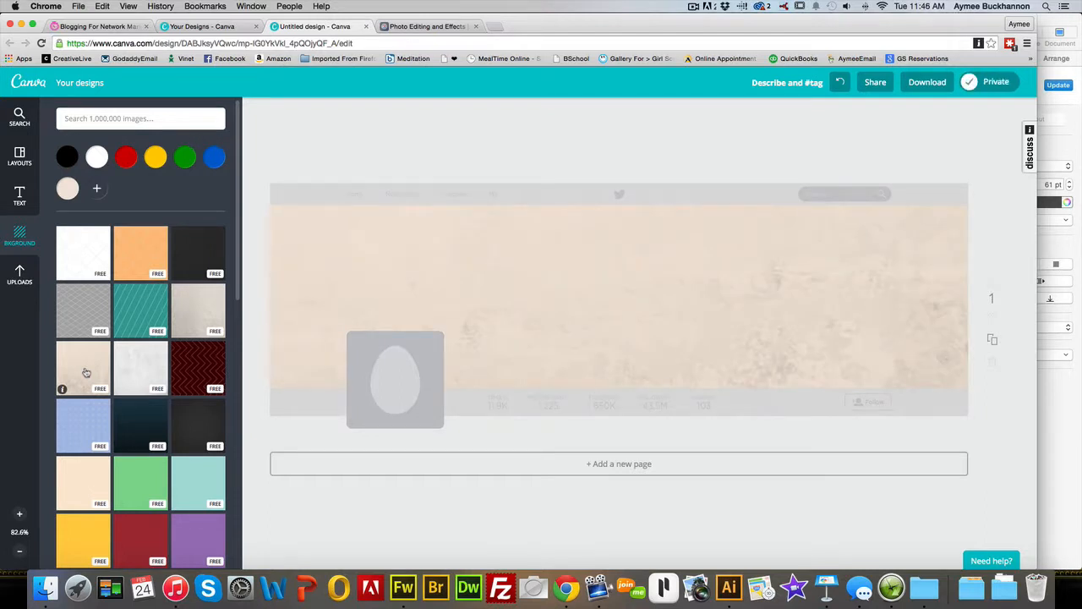
click(199, 318)
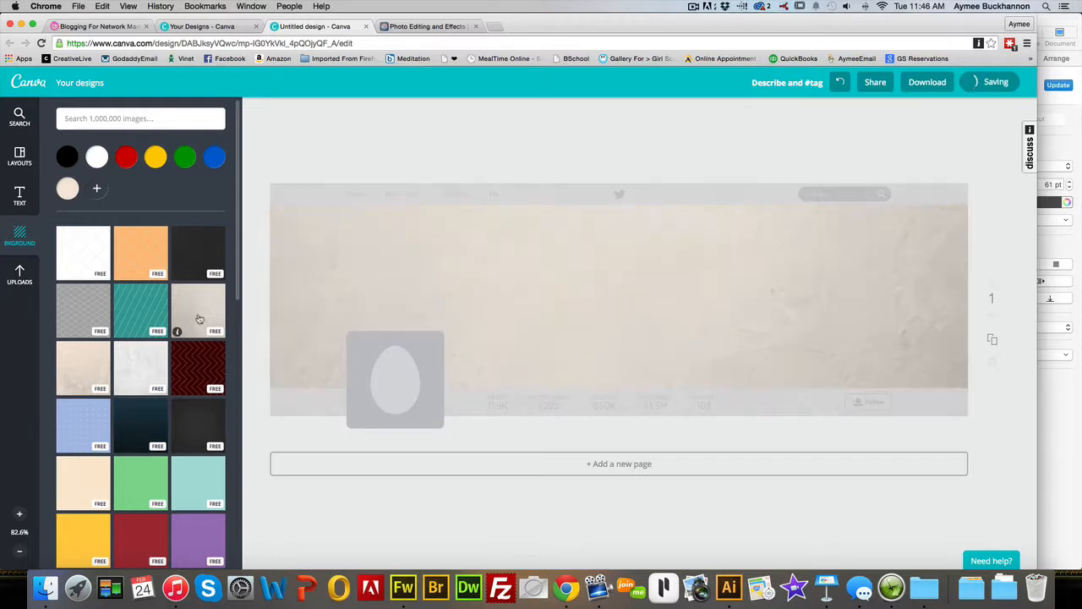
click(85, 370)
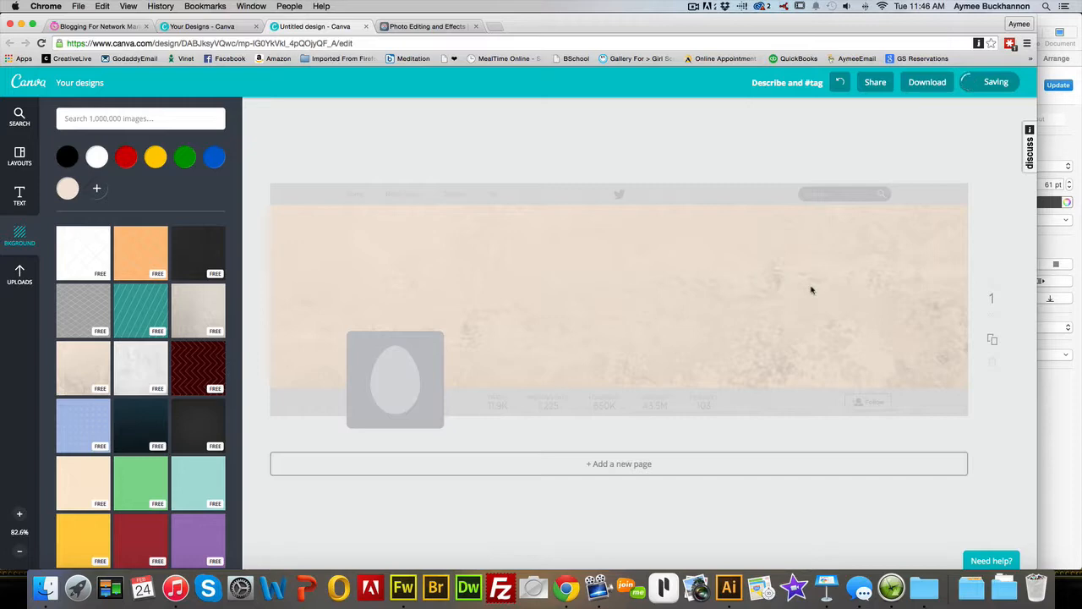
click(20, 195)
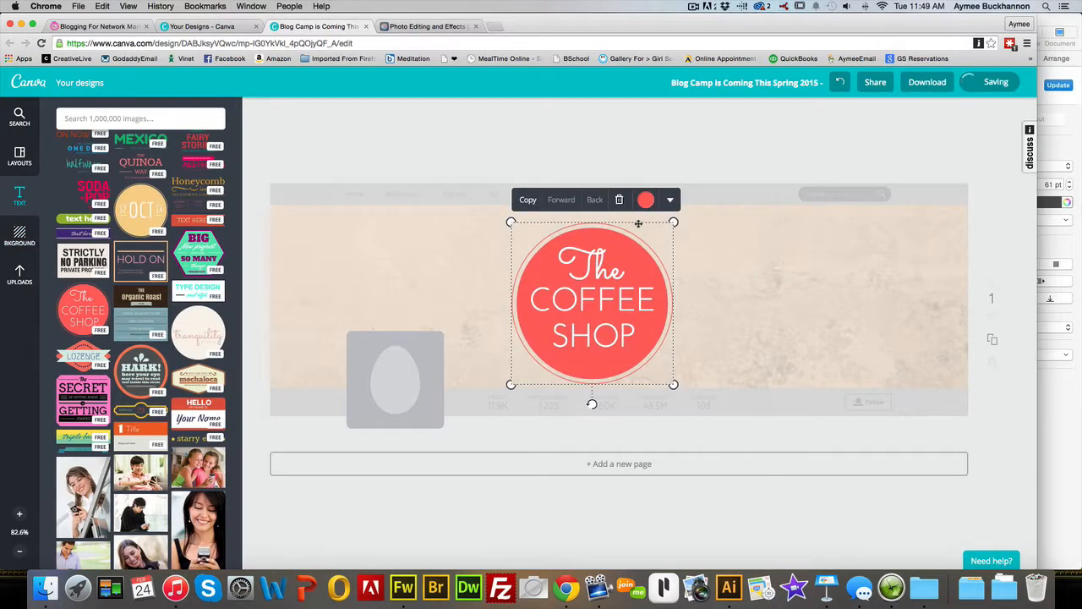
Step: Remove the Coffee Shop element, add a heading with the full name, and move it near the top
key(Delete)
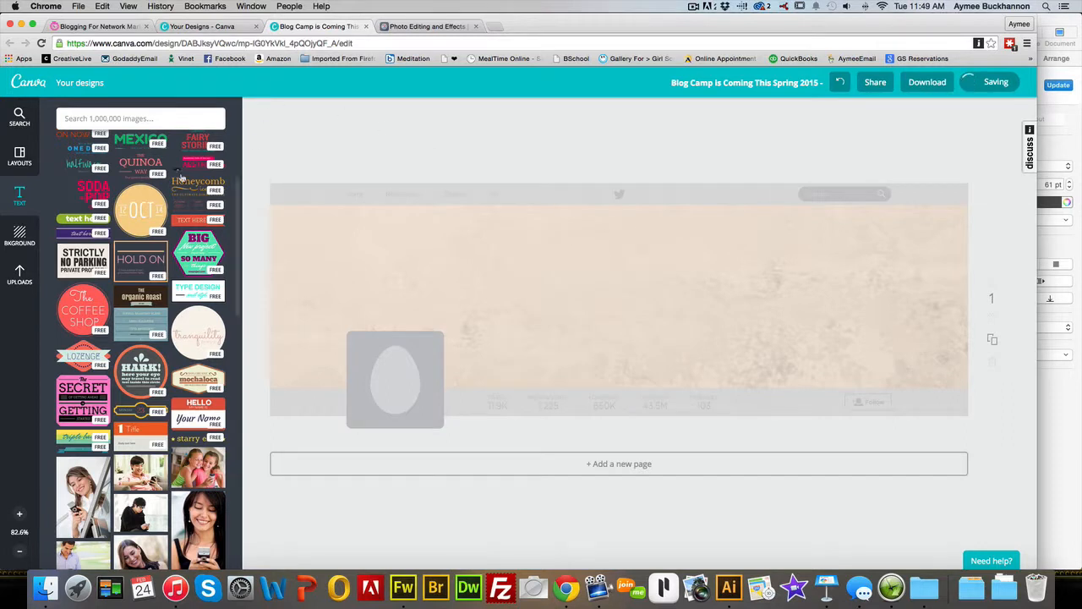
scroll(179, 176, up, 5)
scroll(180, 176, down, 1)
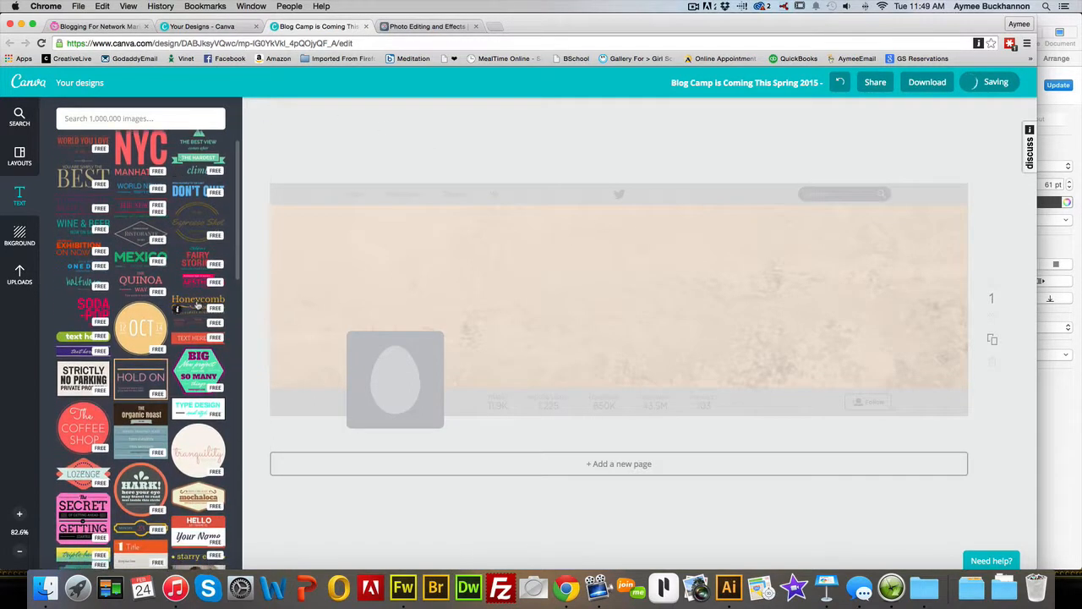
scroll(166, 239, up, 3)
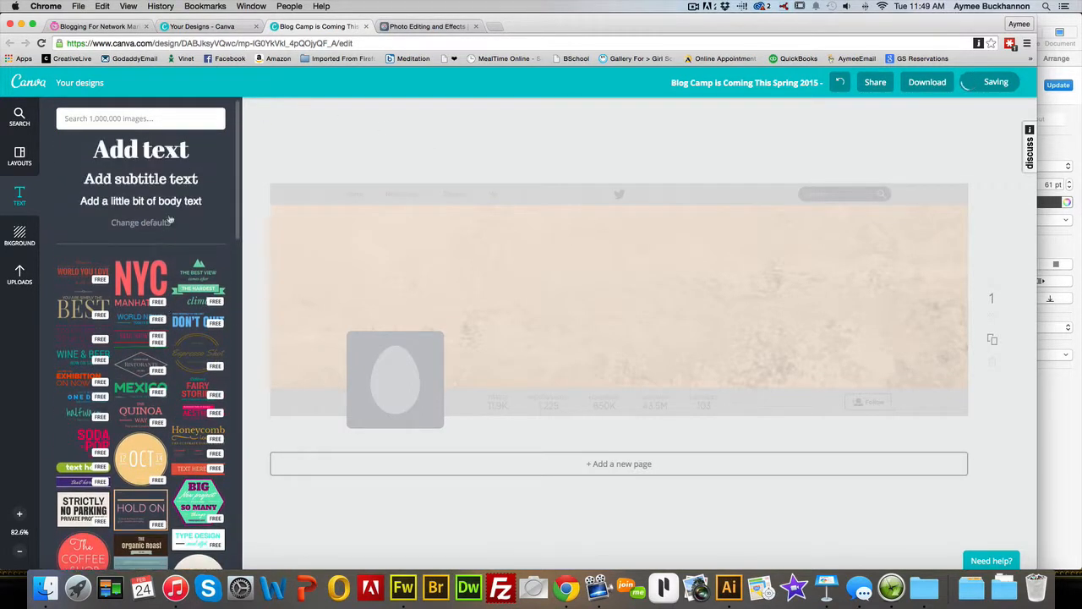
click(158, 152)
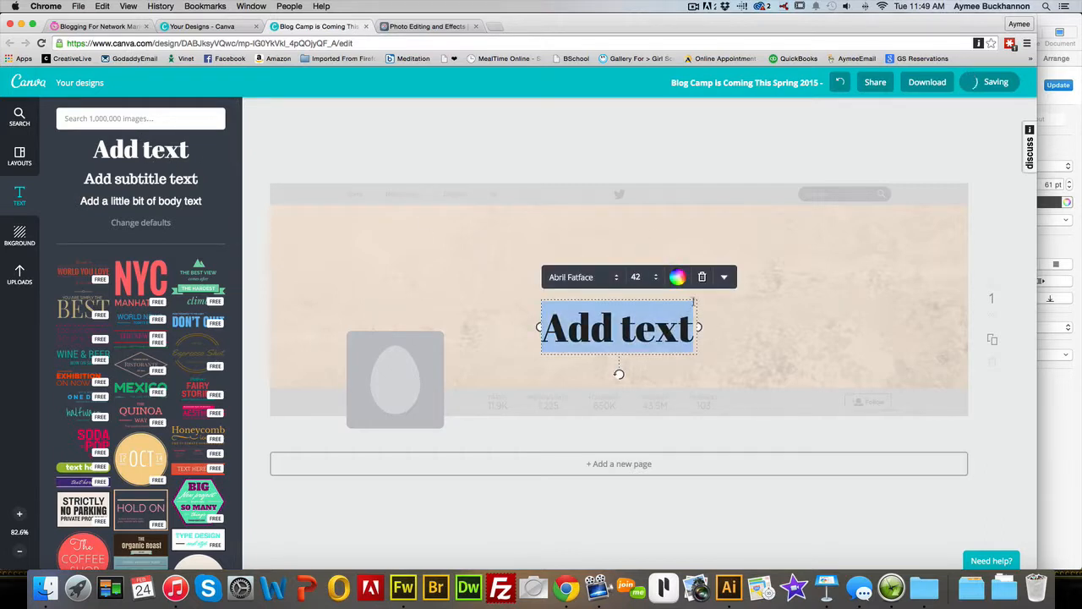
text(Aym)
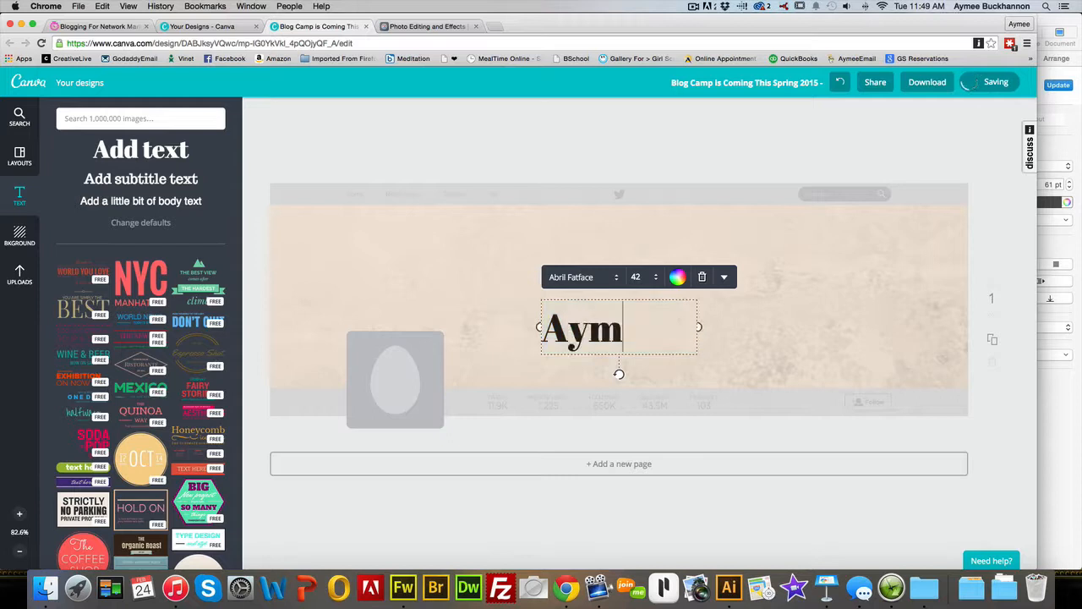
text(ee Buckhannon)
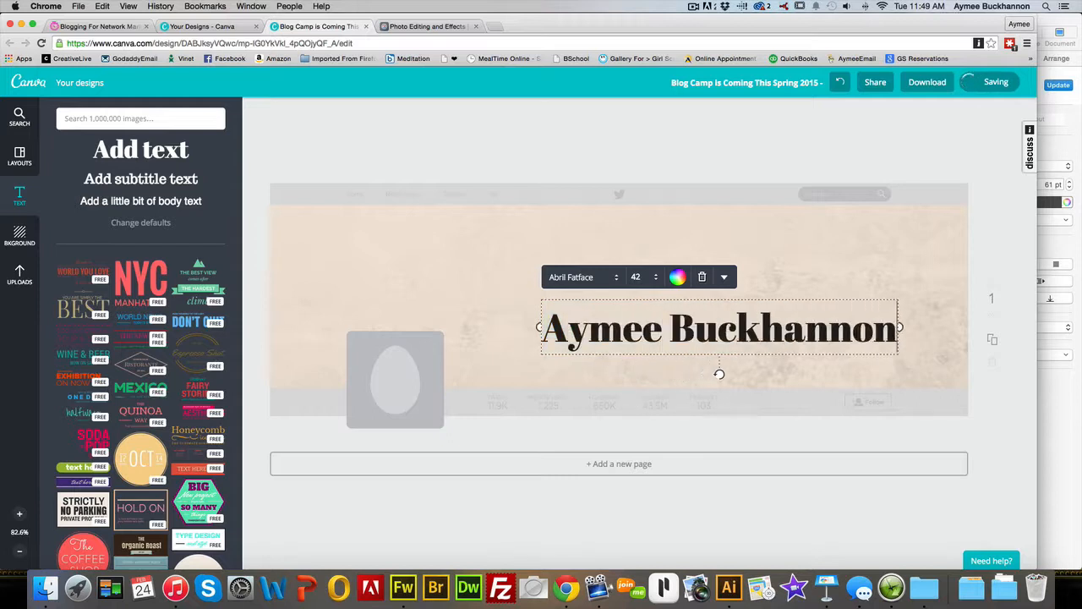
drag(763, 299, 749, 210)
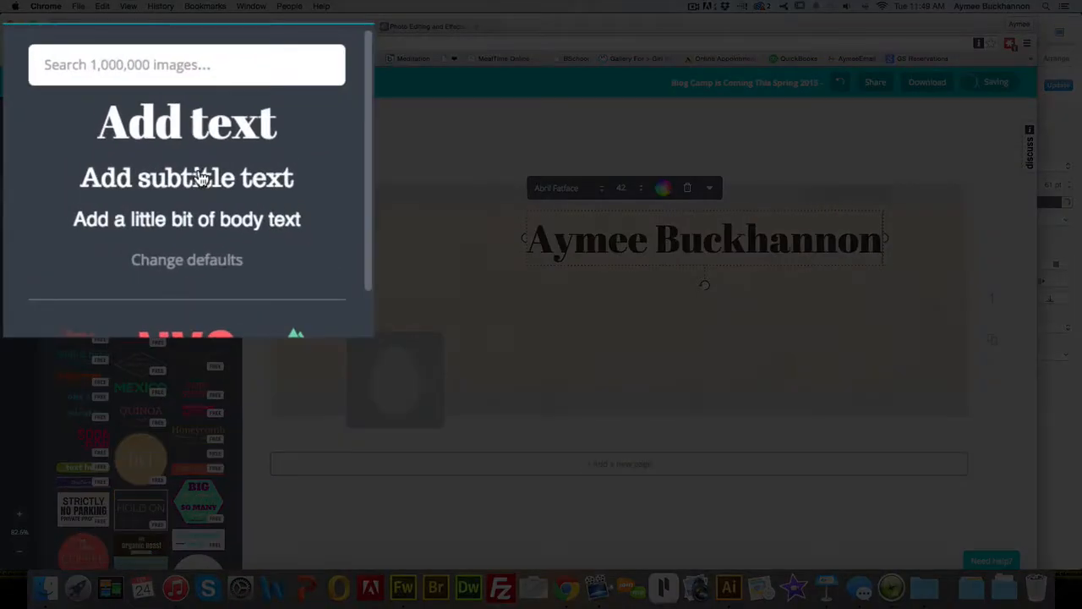
Step: Add a subtitle text box with the tagline 'Helping People Build Awesome Blogs'
click(145, 180)
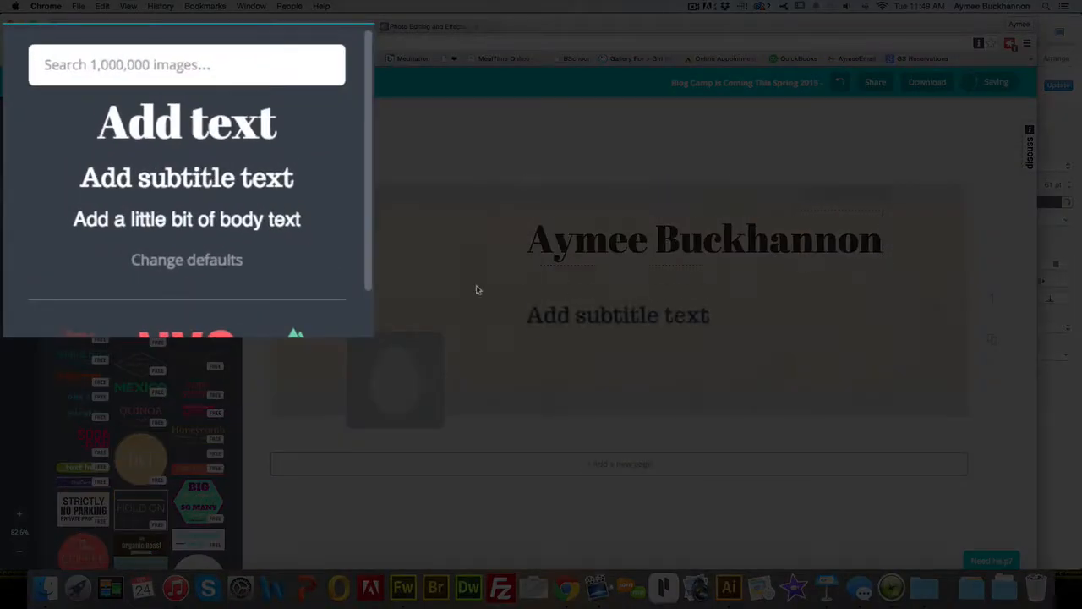
double_click(622, 314)
text(Helping People Build Awesome Blogs)
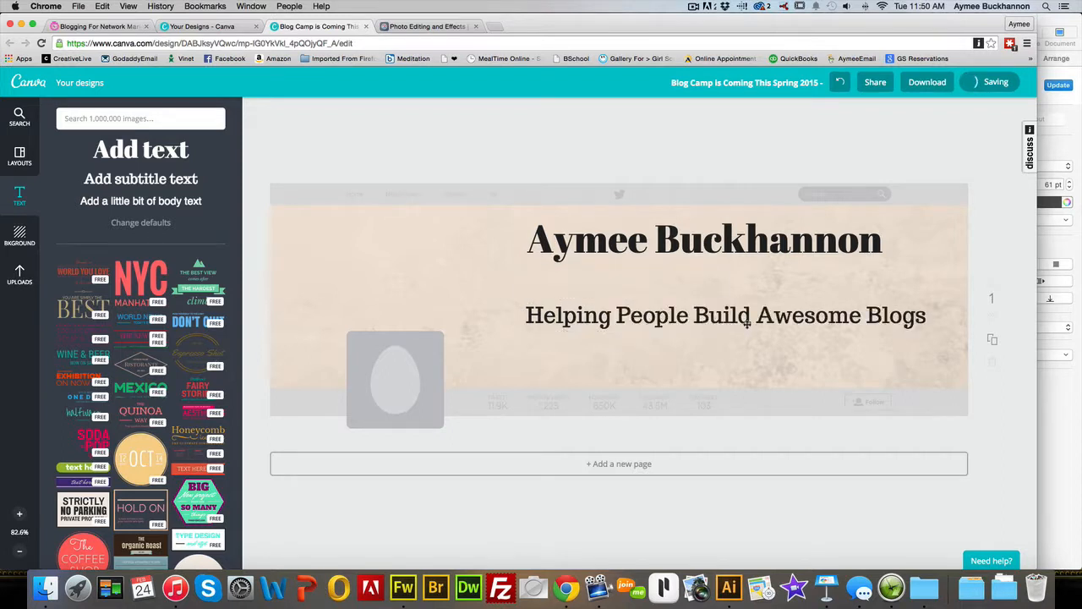
click(748, 322)
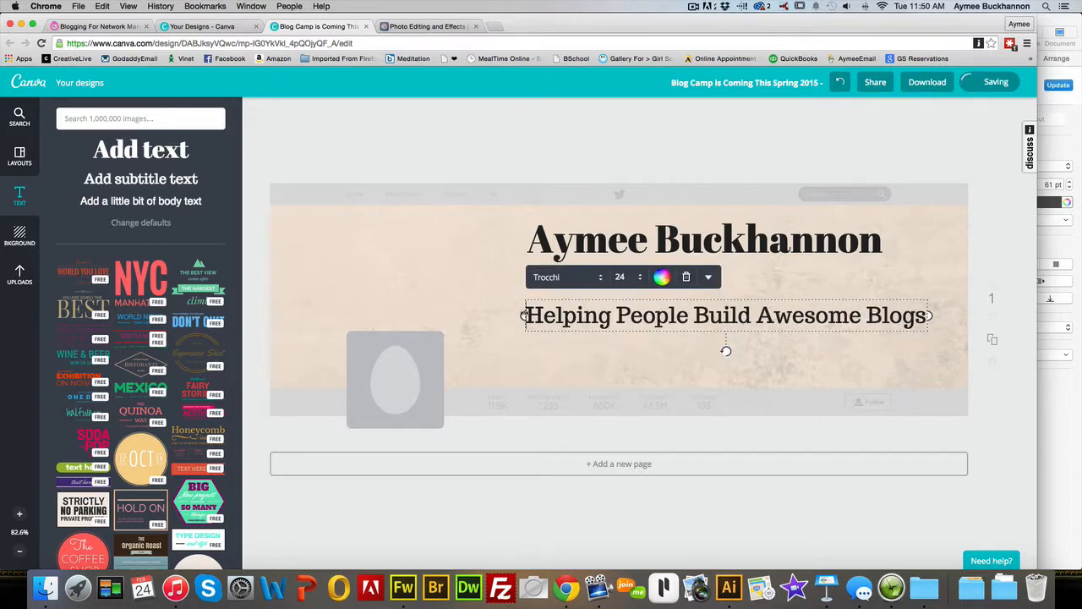
drag(529, 313, 663, 283)
Step: Colour the tagline pink (d70663) with the custom colour picker and nudge it up slightly
click(663, 279)
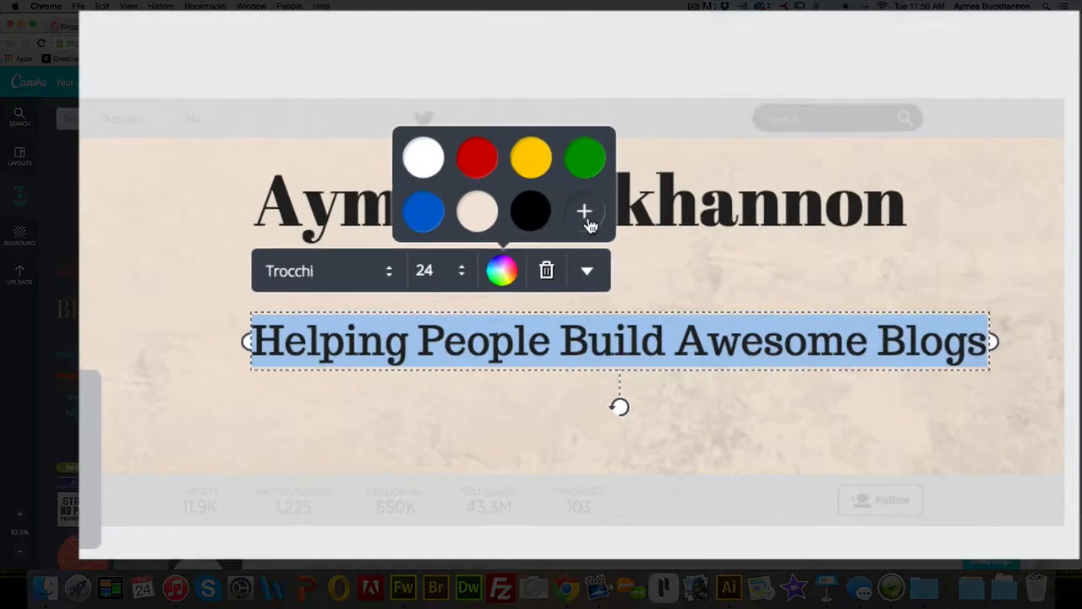
click(587, 214)
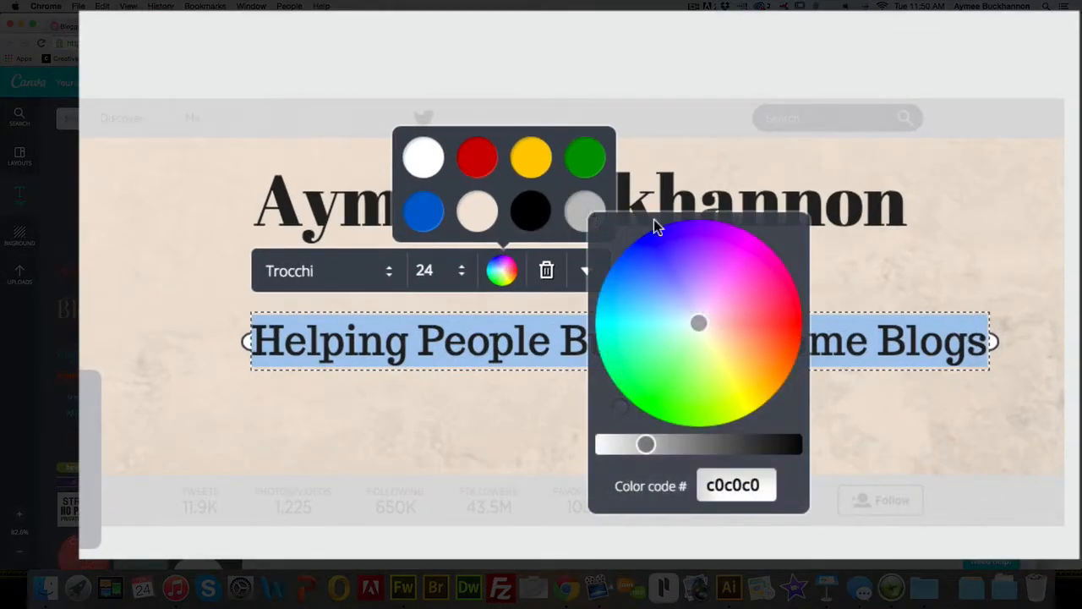
click(783, 300)
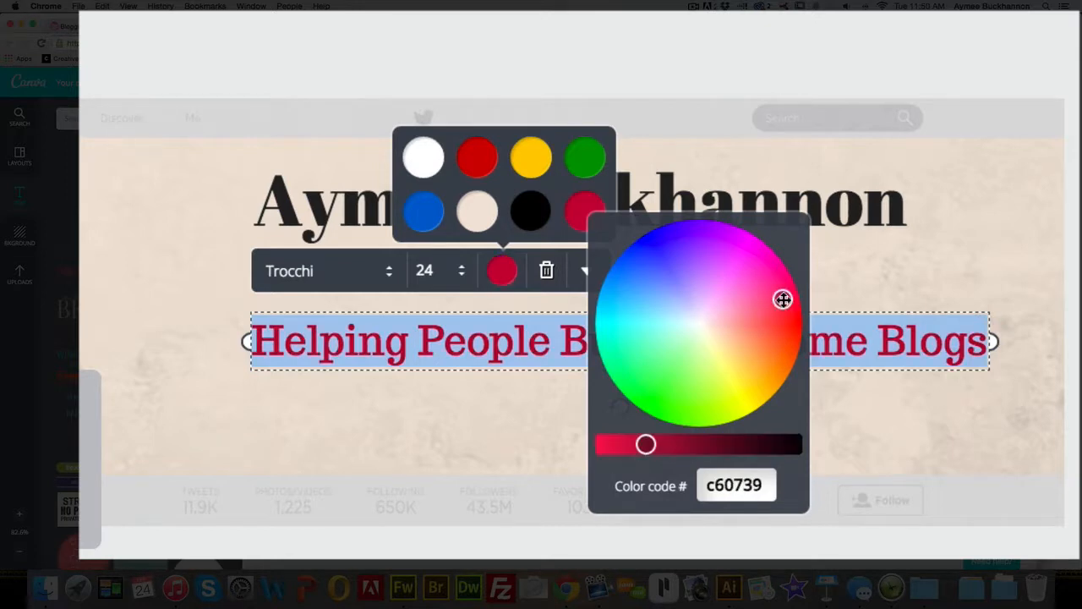
click(777, 284)
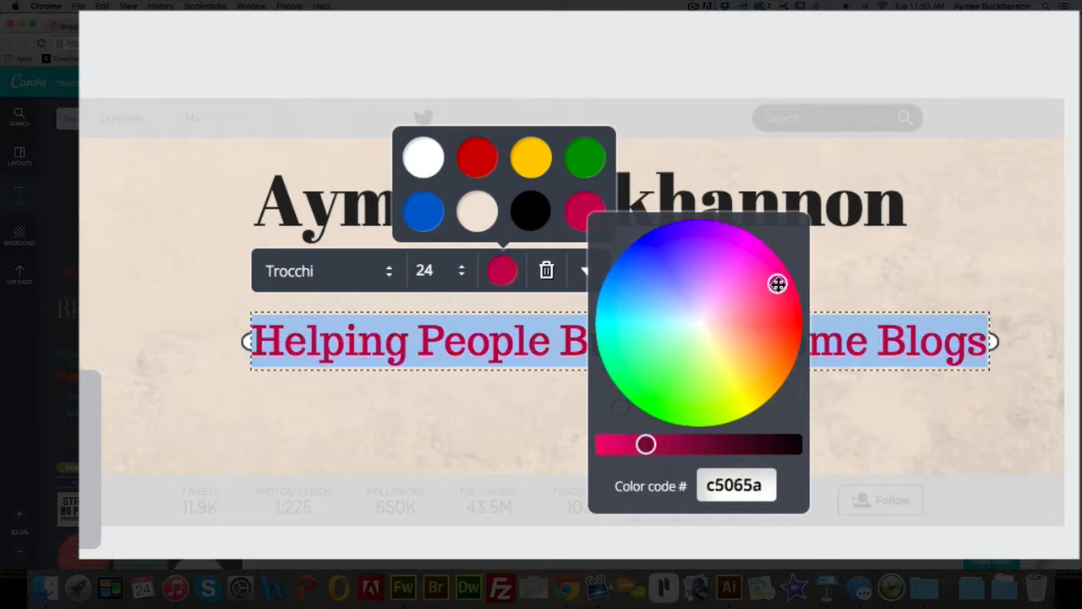
click(631, 444)
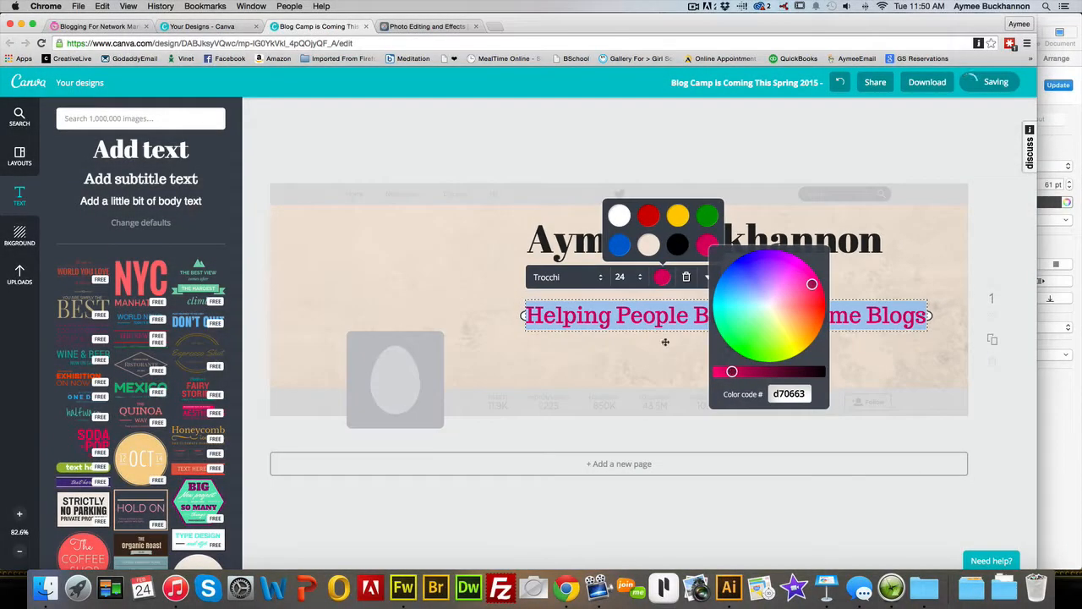
click(642, 342)
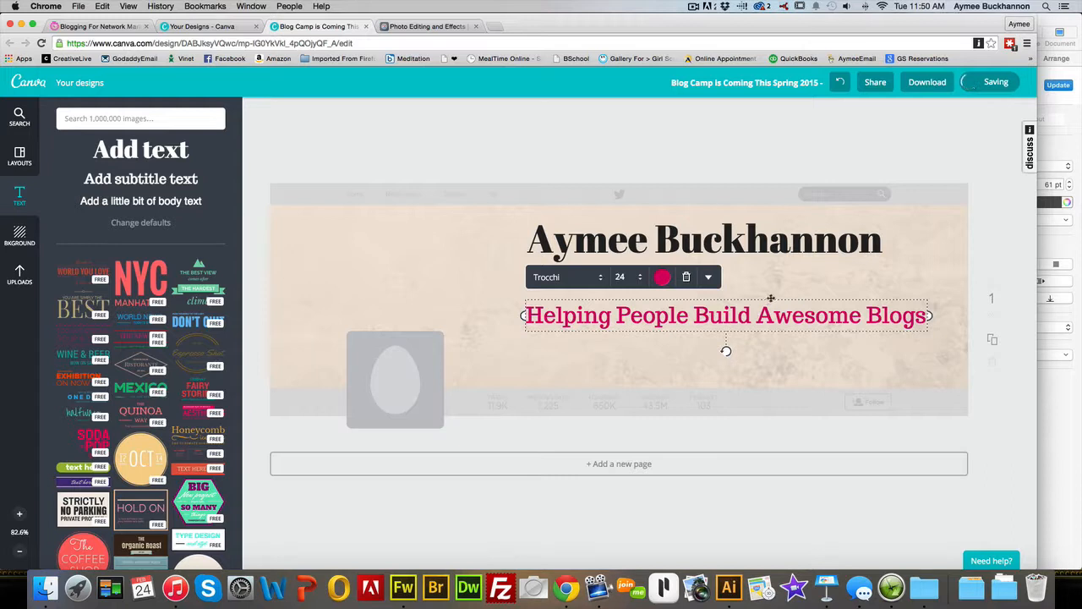
drag(768, 293, 749, 254)
Step: Set the tagline font size to 18 and centre-align it
triple_click(542, 278)
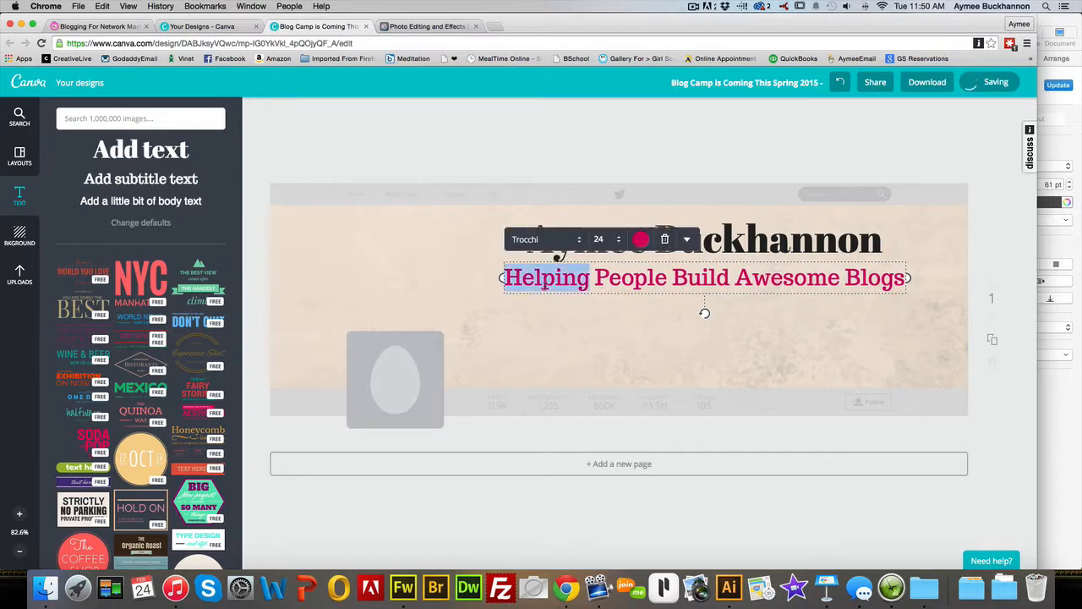
click(619, 242)
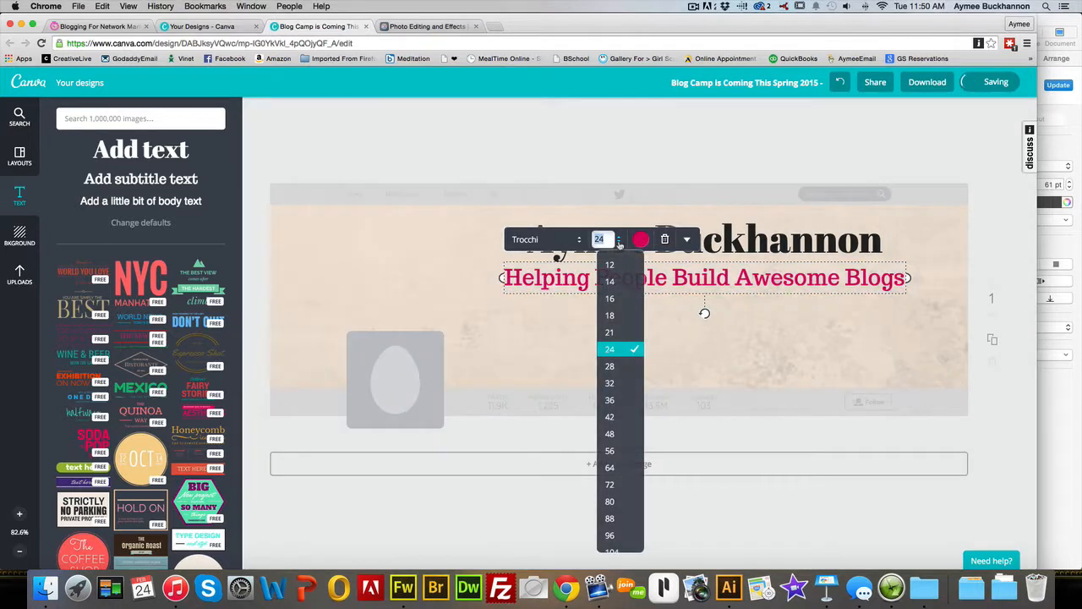
click(612, 316)
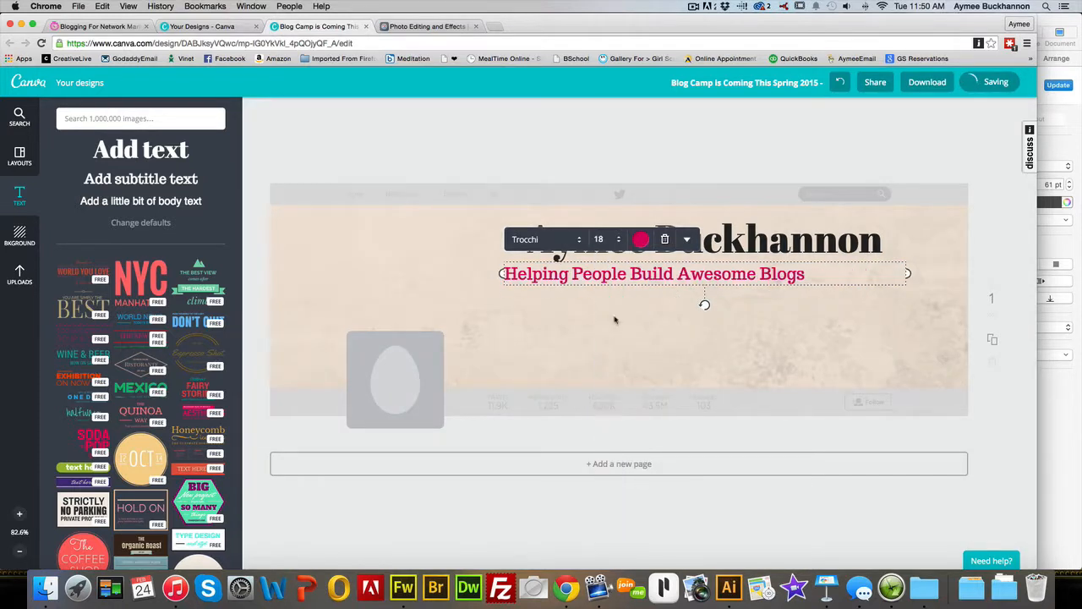
click(619, 242)
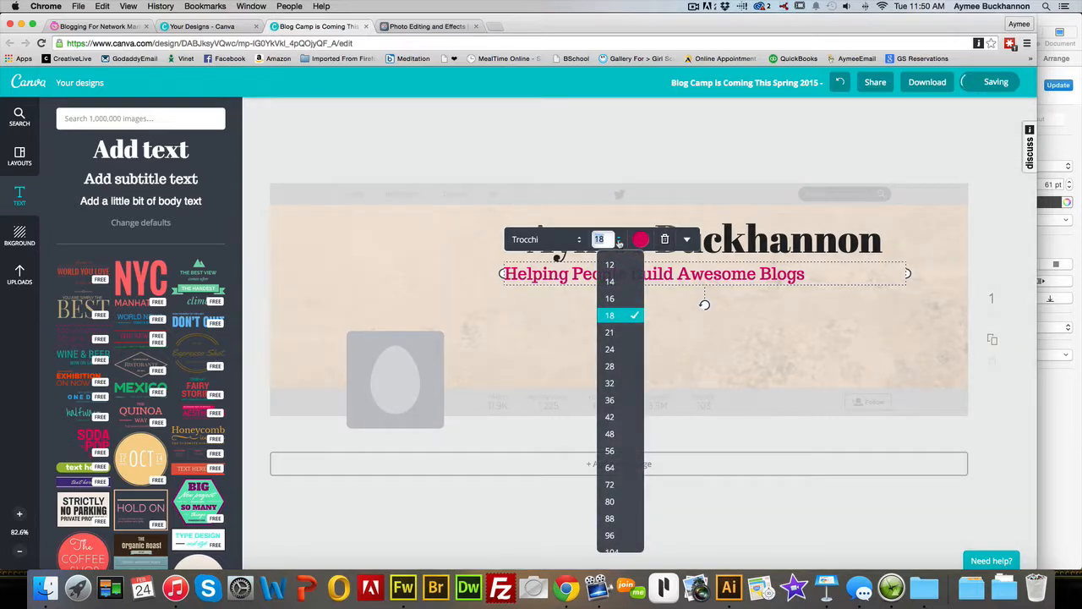
click(686, 240)
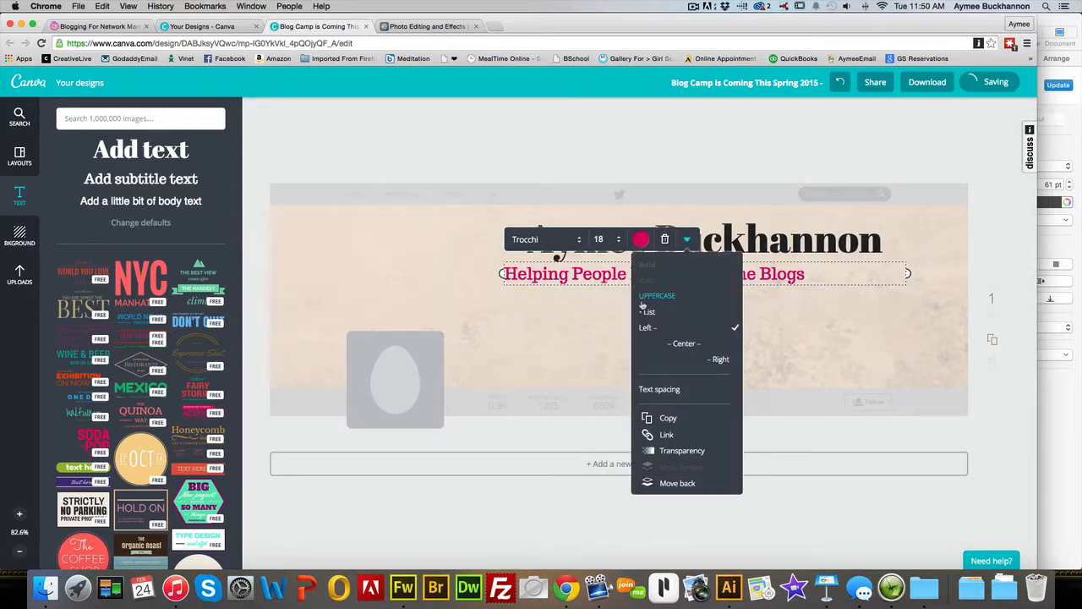
click(685, 343)
click(805, 308)
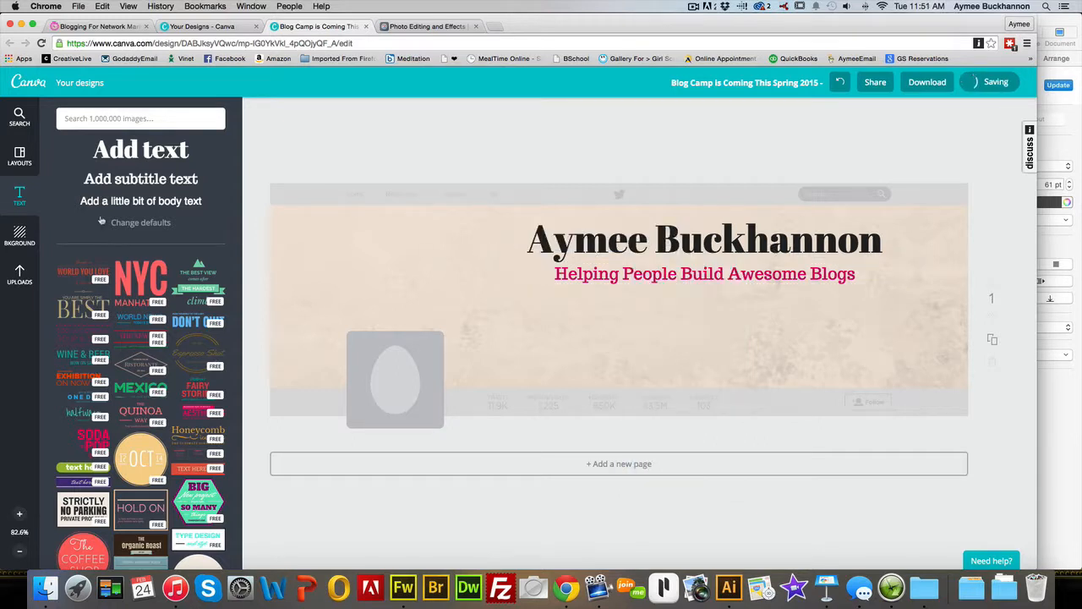
Step: Drag the uploaded 'ab' logo onto the header and shrink it to a small size
click(23, 279)
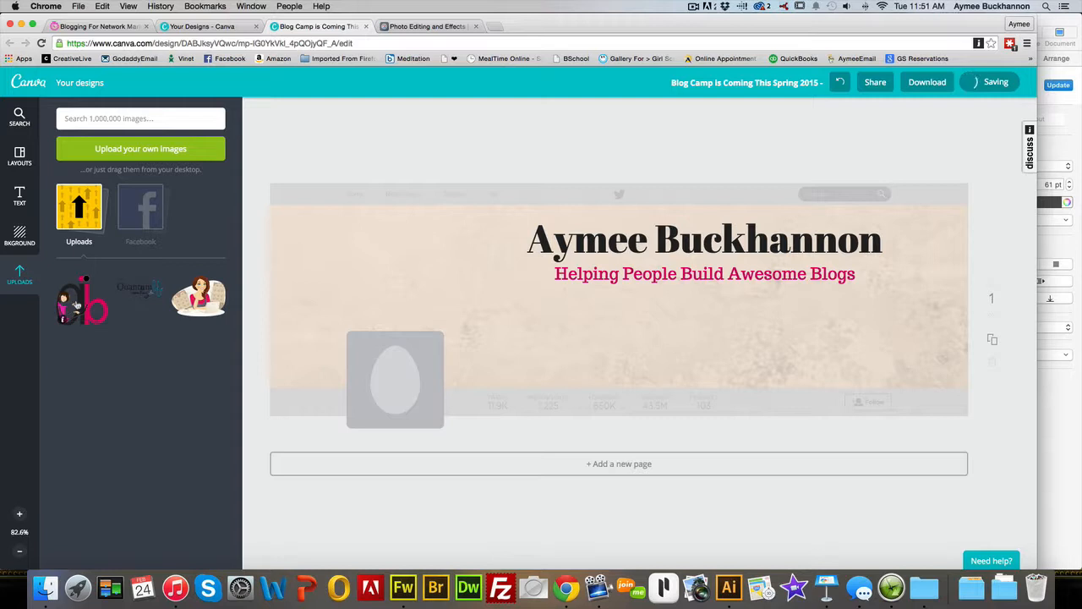
drag(76, 304, 674, 301)
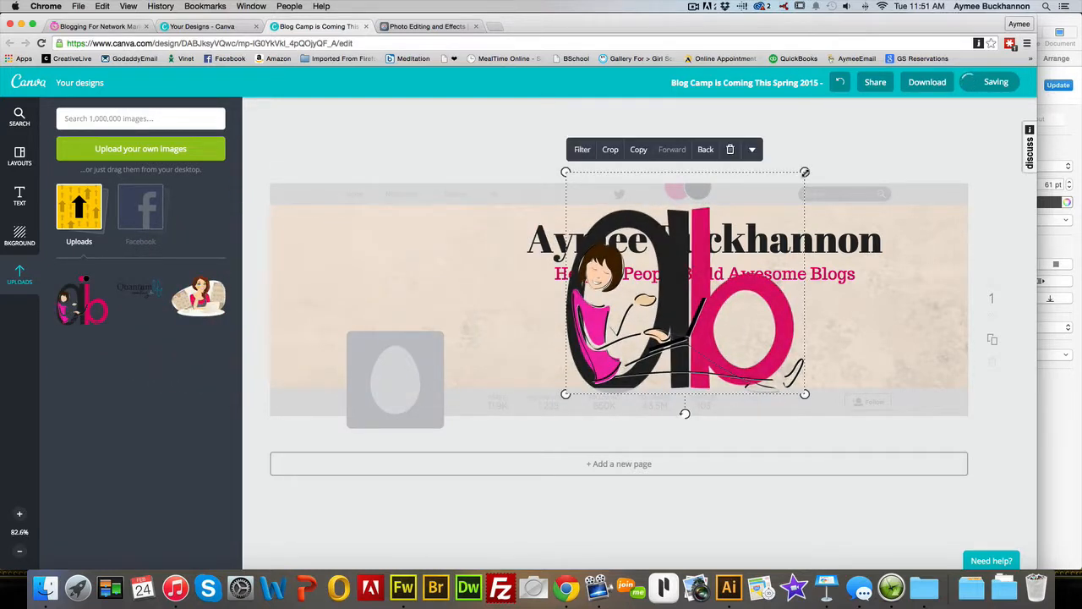
drag(804, 171, 665, 301)
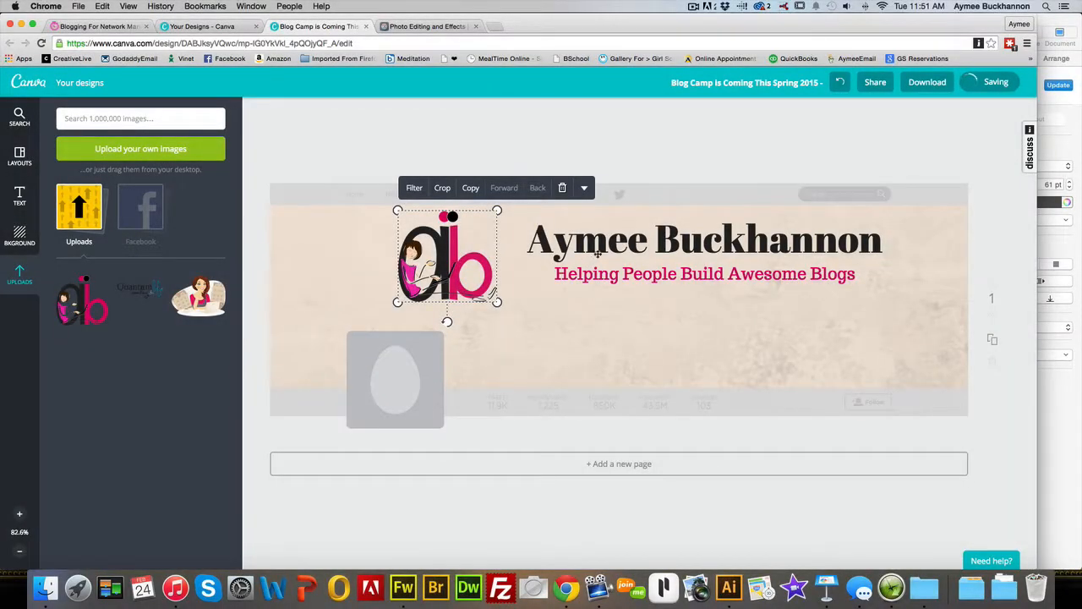
Step: Move the tagline and name heading beside the logo and nudge the logo slightly left to align
shift+click(605, 285)
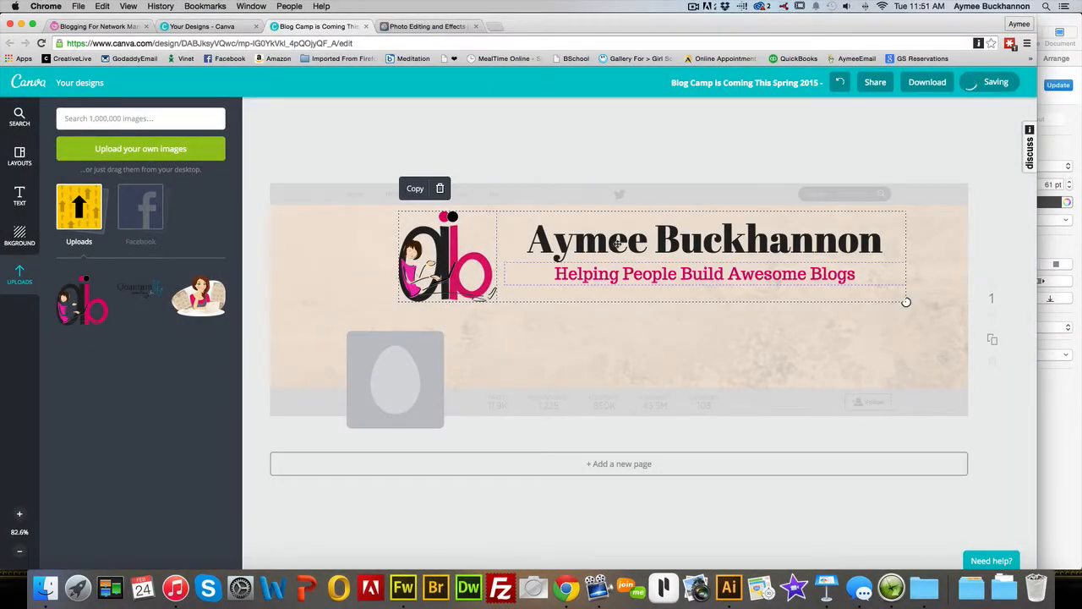
click(630, 352)
click(648, 278)
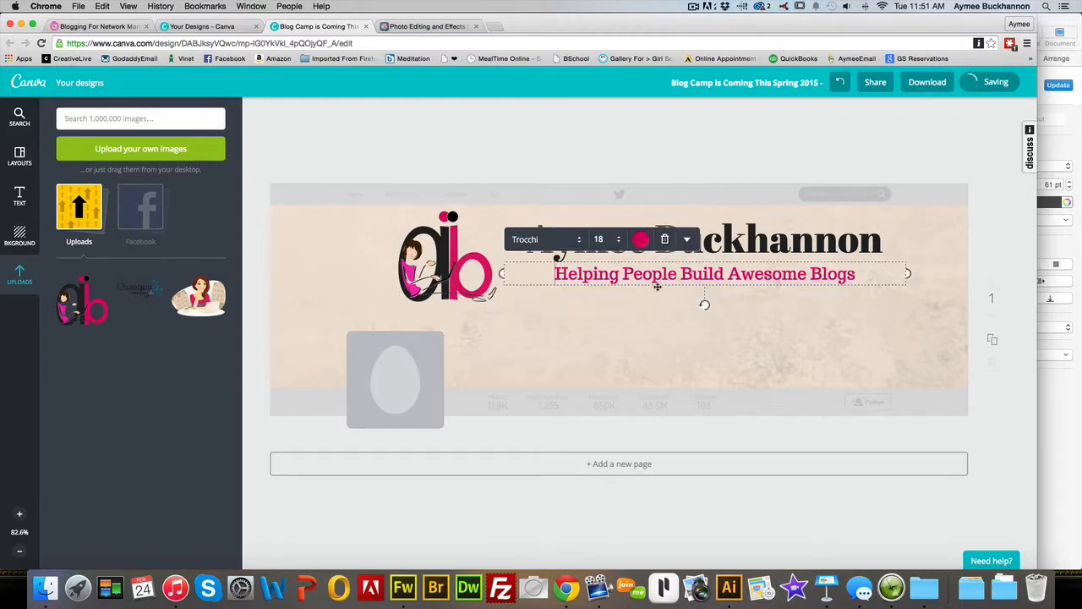
drag(657, 287, 624, 300)
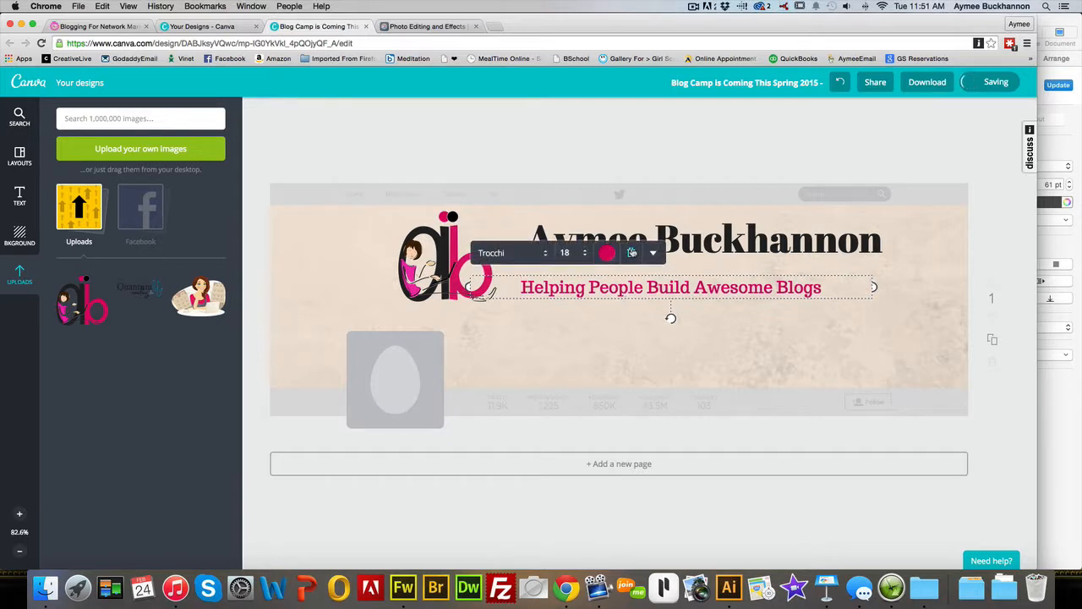
drag(706, 240, 682, 286)
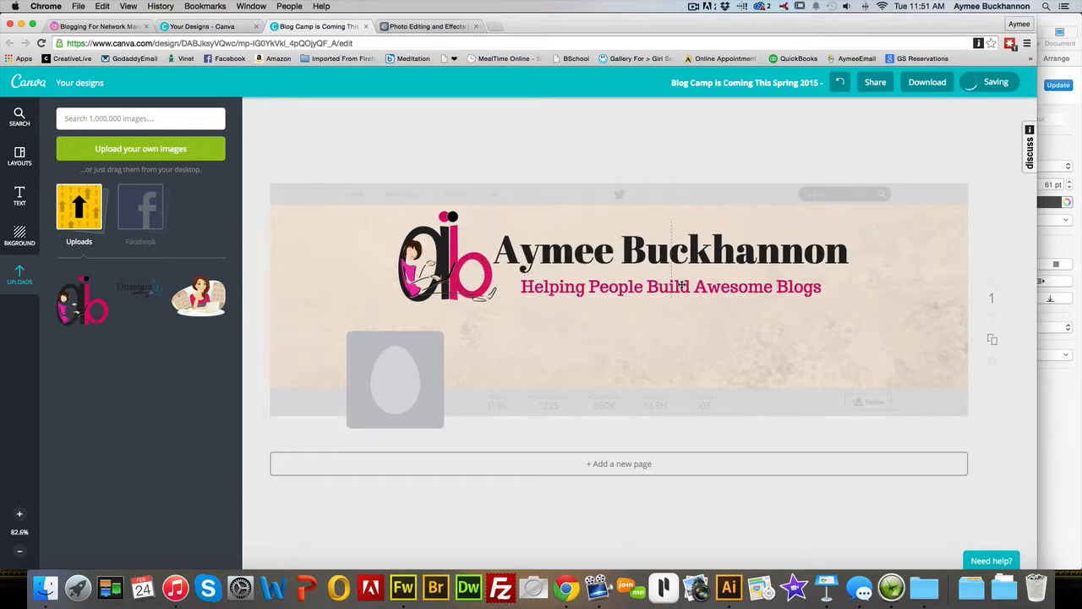
drag(479, 270, 478, 274)
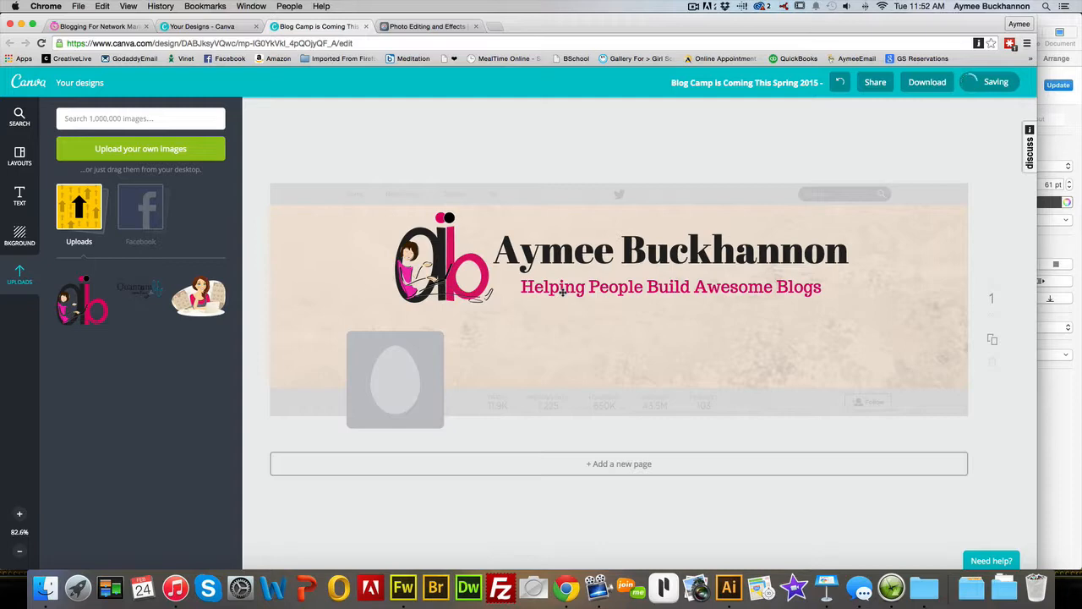
Step: Download the header as a PNG image and dismiss the 'Your design is ready' dialog
click(928, 82)
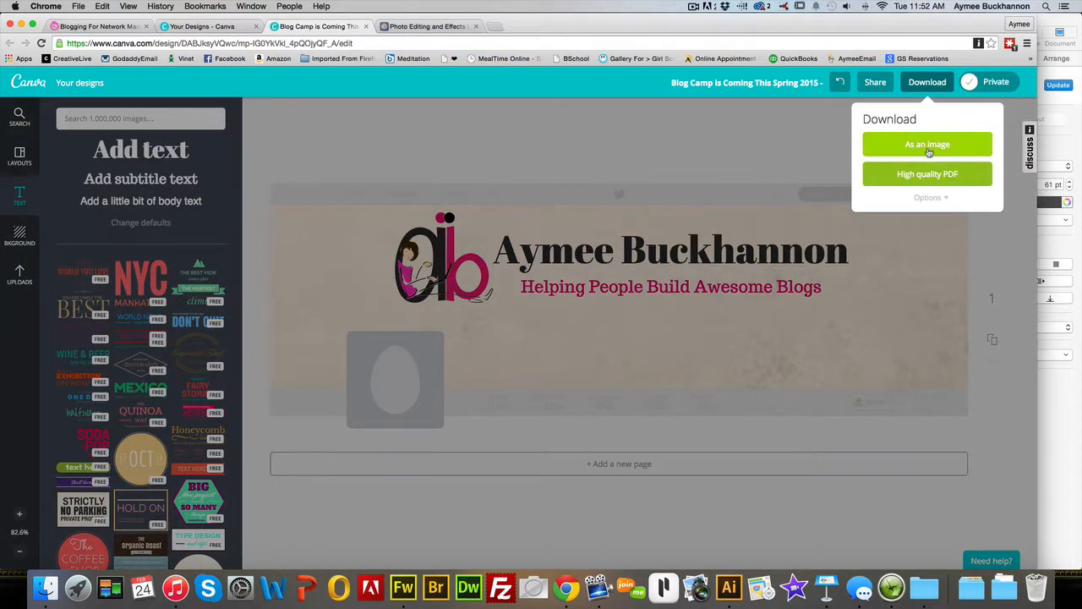
click(928, 146)
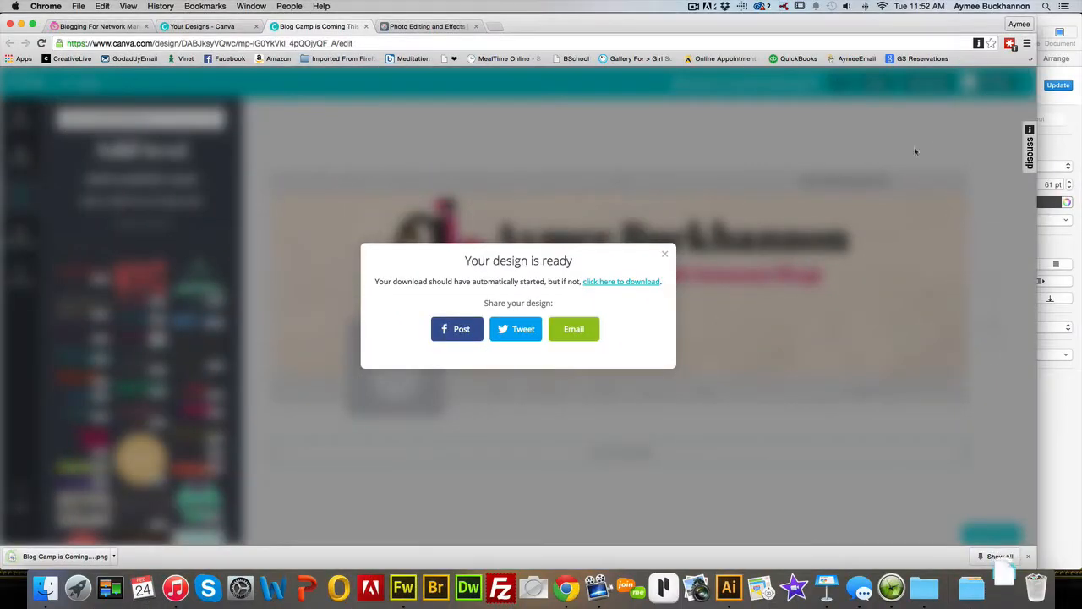
click(666, 257)
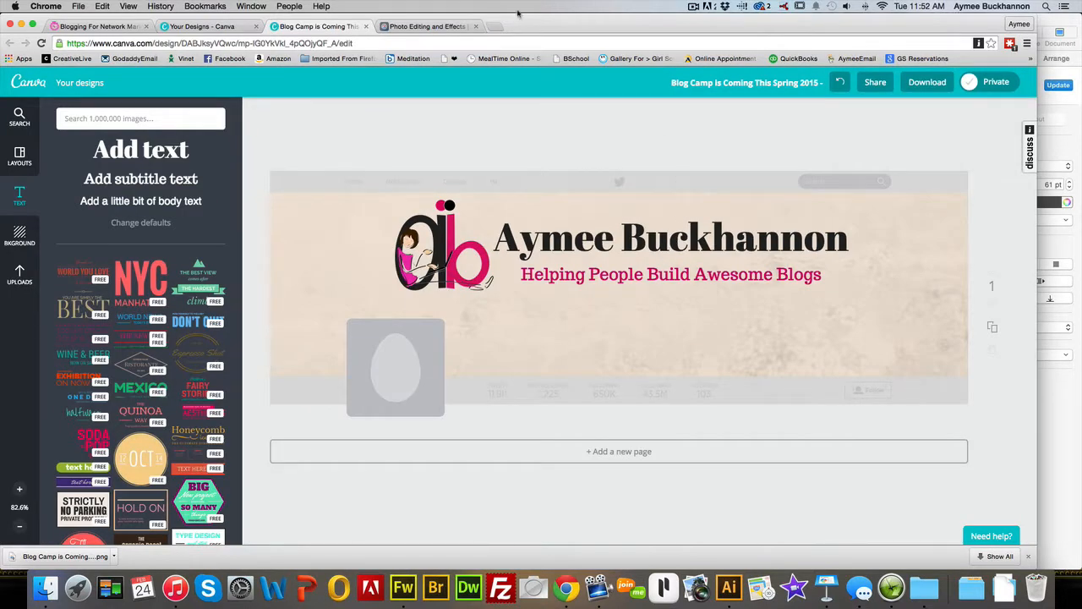
Step: Launch the Pixlr Editor web app from the Pixlr home page
click(427, 26)
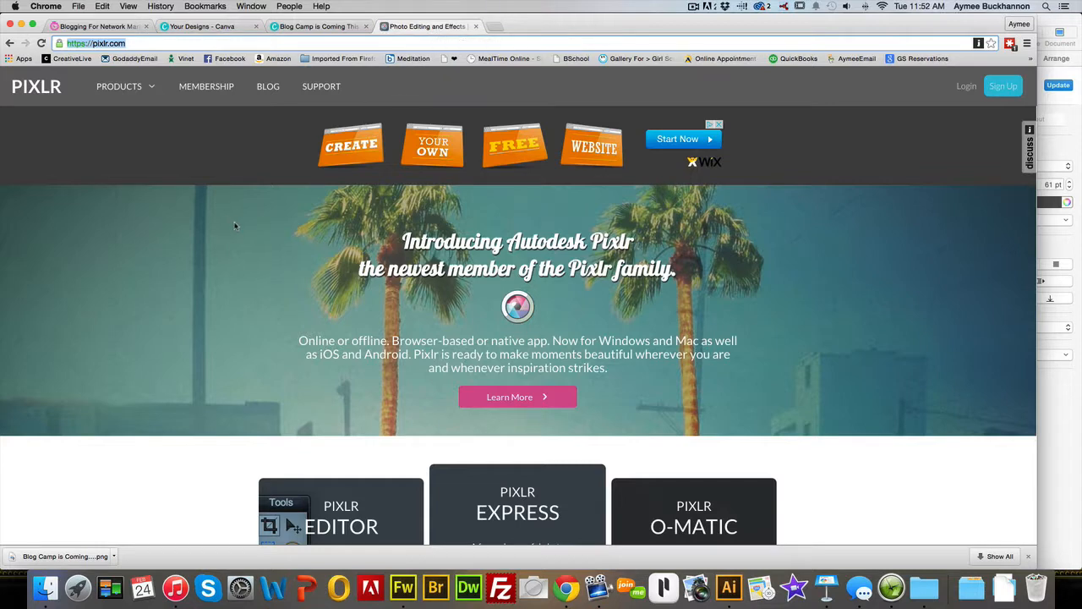
scroll(235, 225, down, 8)
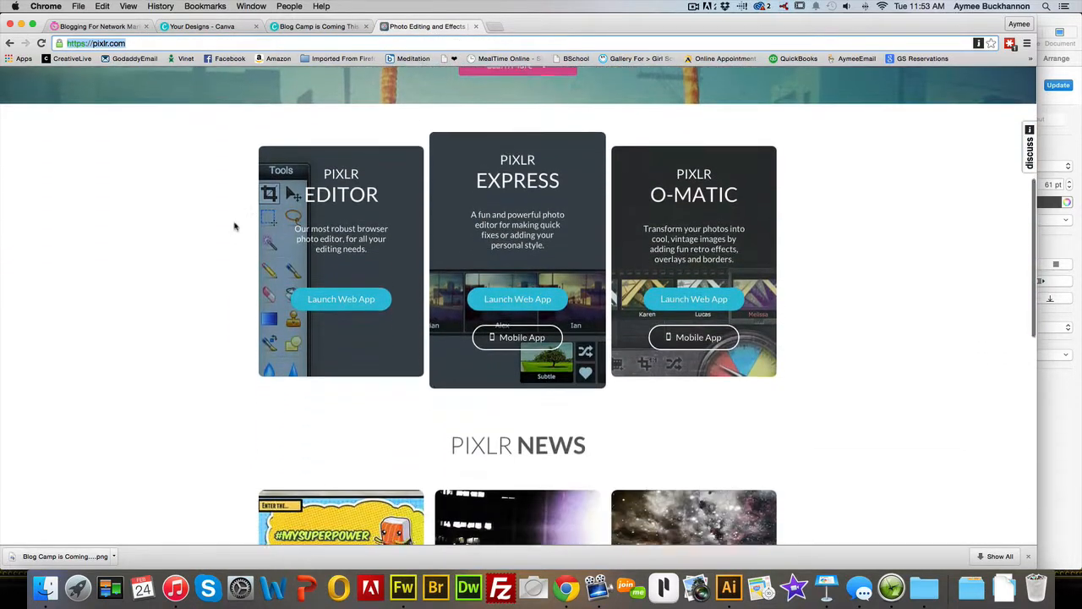
click(340, 283)
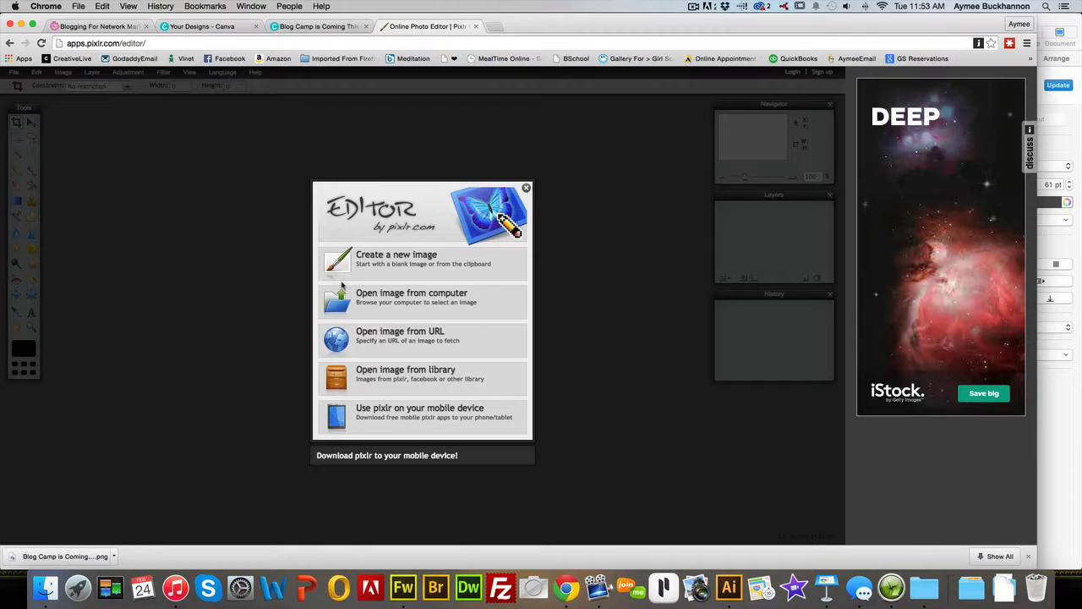
Step: Open 'Blog Camp is Coming This Spring 2015 -.png' from the Downloads folder
click(419, 302)
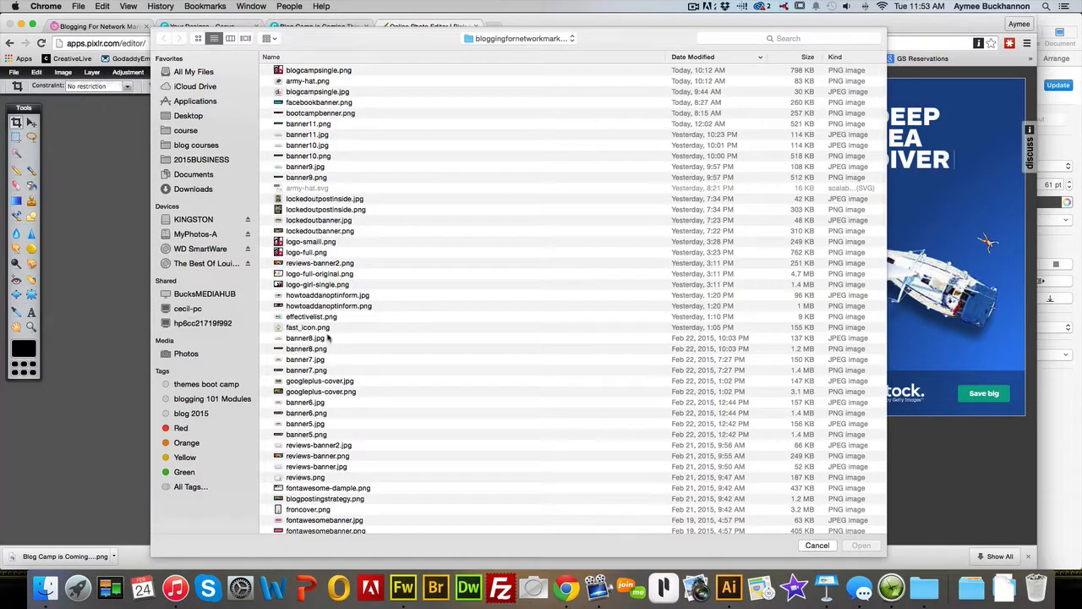
click(197, 190)
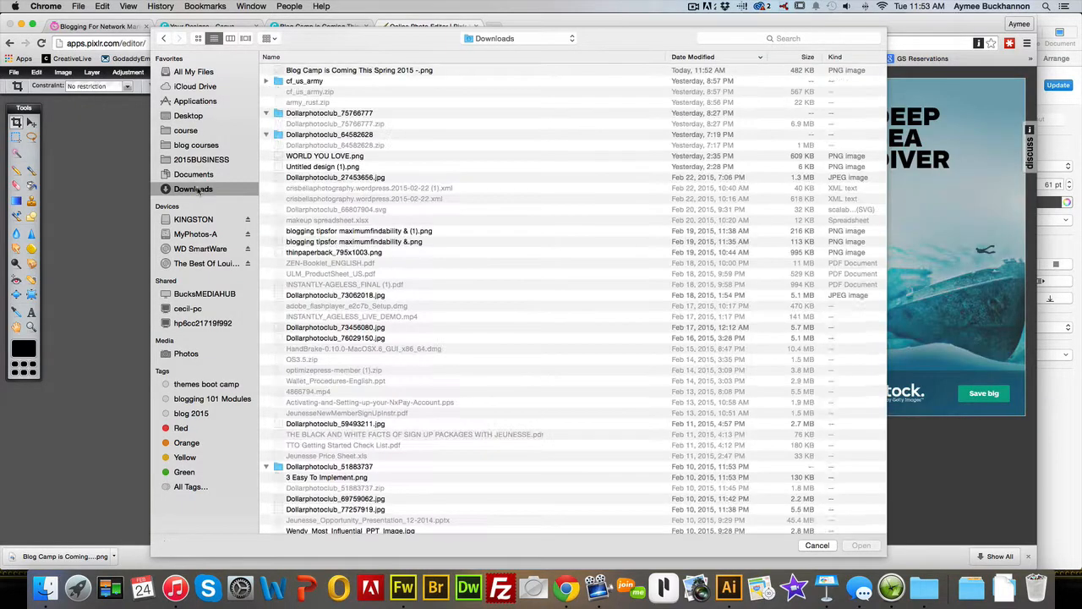
click(360, 71)
click(861, 544)
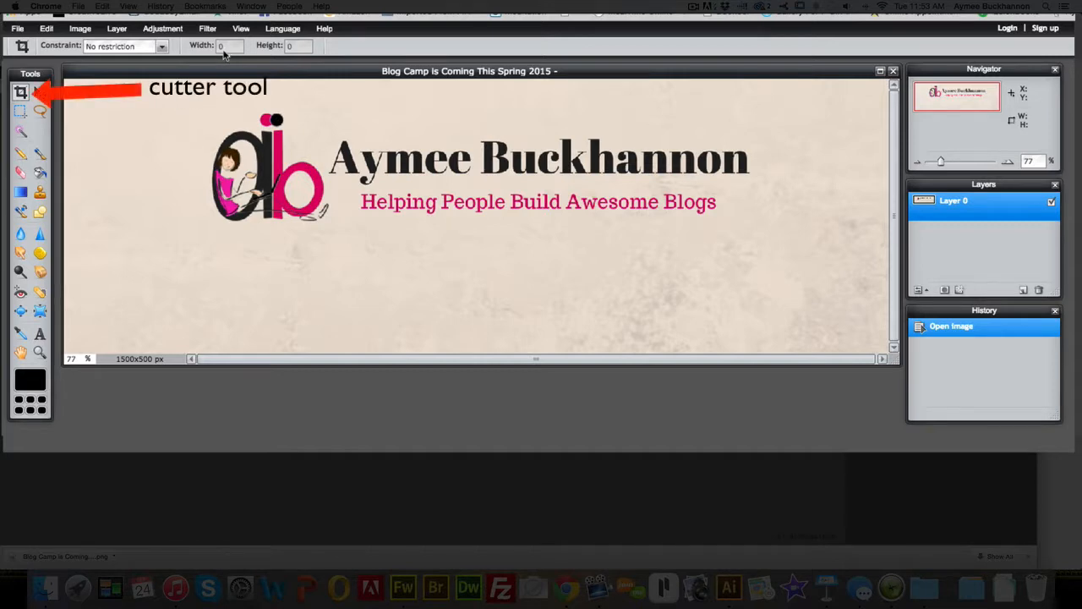
Step: Crop the banner to a tight 1064x247 px area around the 'ab' logo, name and pink tagline
mouse_move(168, 88)
mouse_down()
mouse_move(245, 182)
mouse_move(550, 266)
mouse_move(792, 267)
mouse_move(830, 249)
mouse_up()
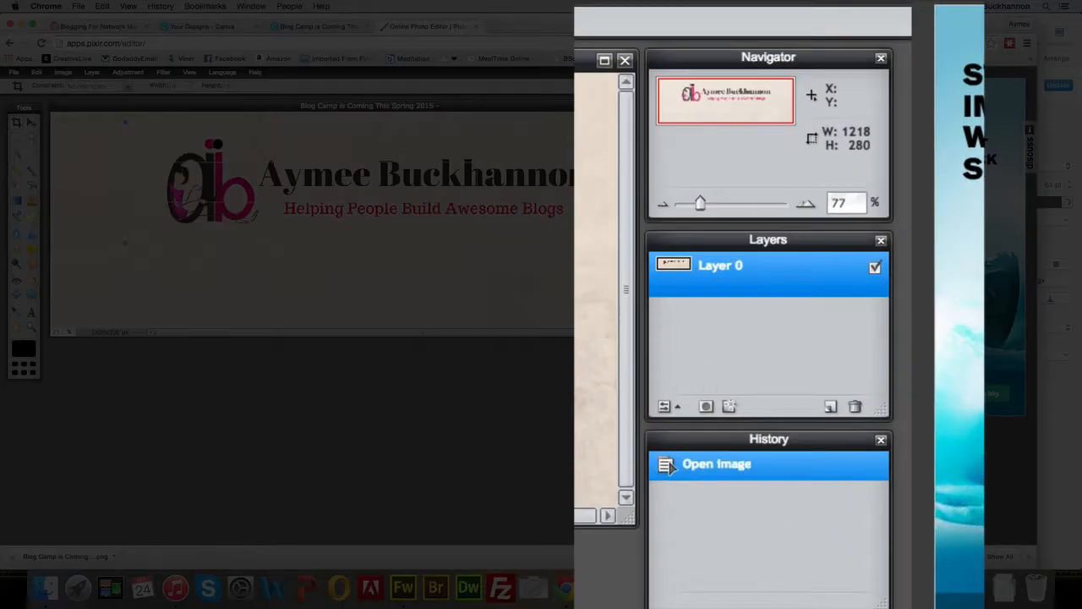
drag(651, 242, 648, 231)
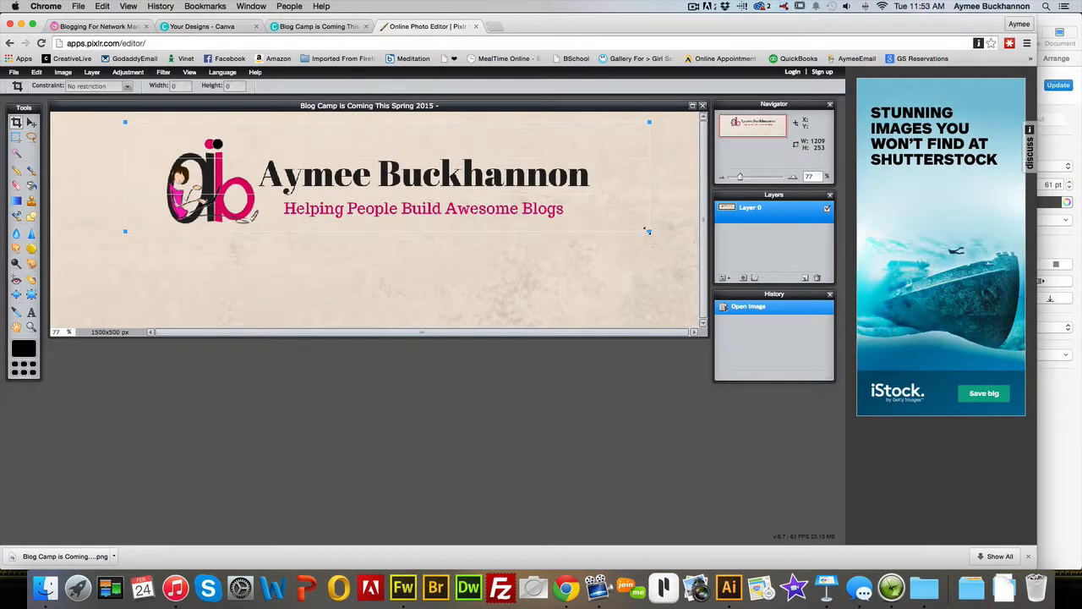
drag(648, 231, 607, 242)
drag(125, 242, 150, 239)
drag(609, 240, 610, 237)
drag(612, 123, 612, 129)
key(Return)
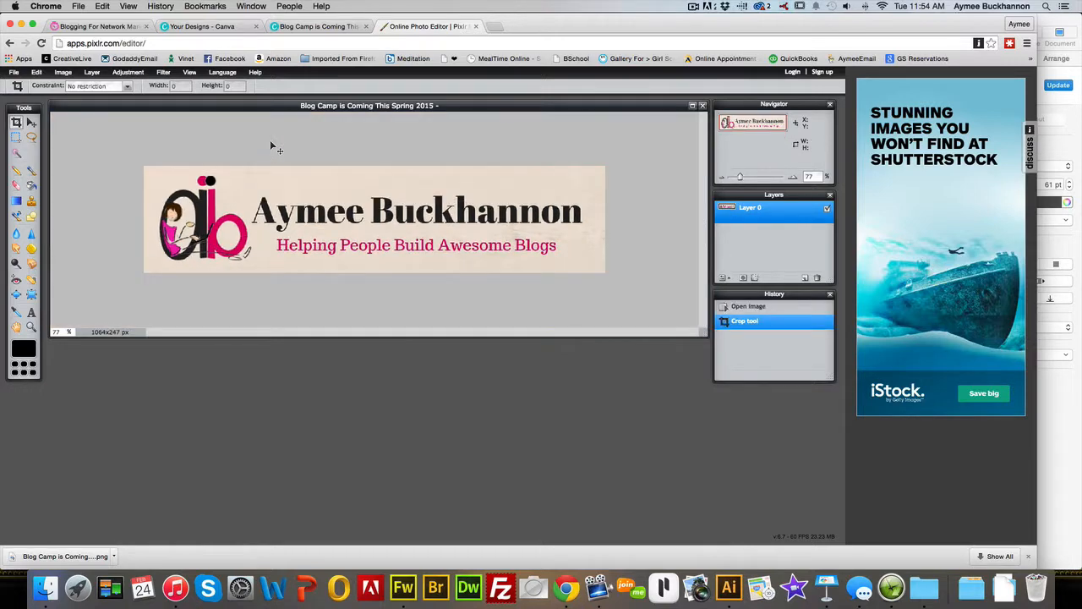
Step: Save the cropped header as a JPEG at quality 100, about 167 KB
scroll(333, 216, up, 2)
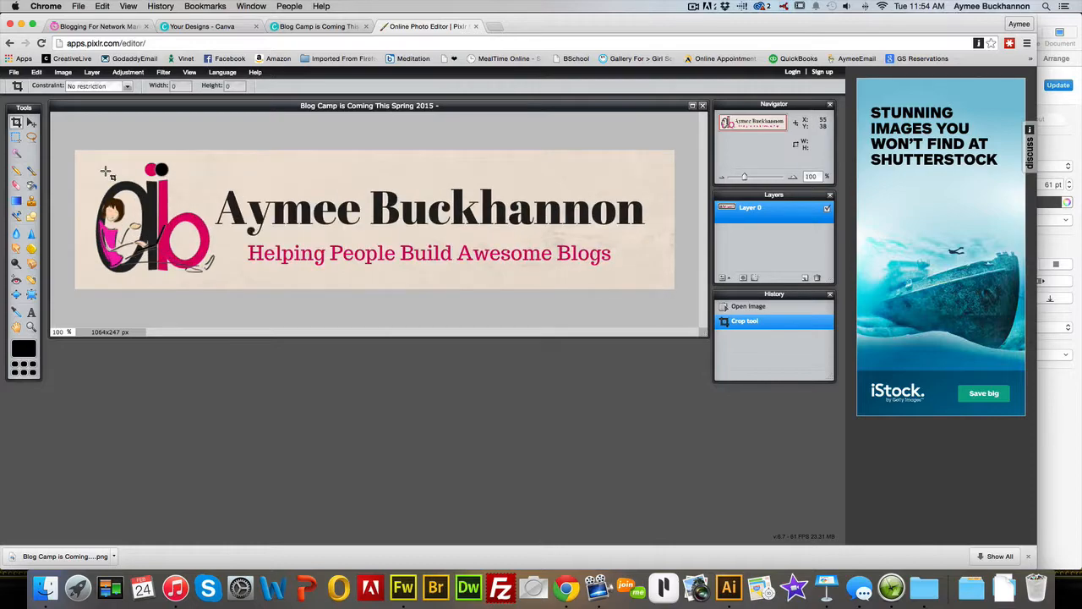
click(14, 73)
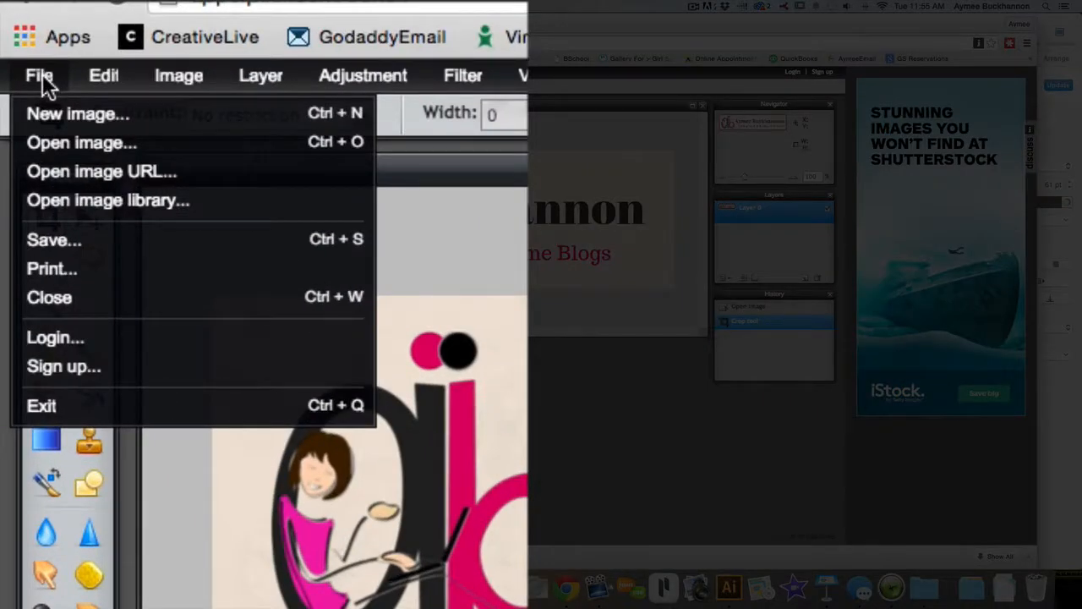
click(82, 243)
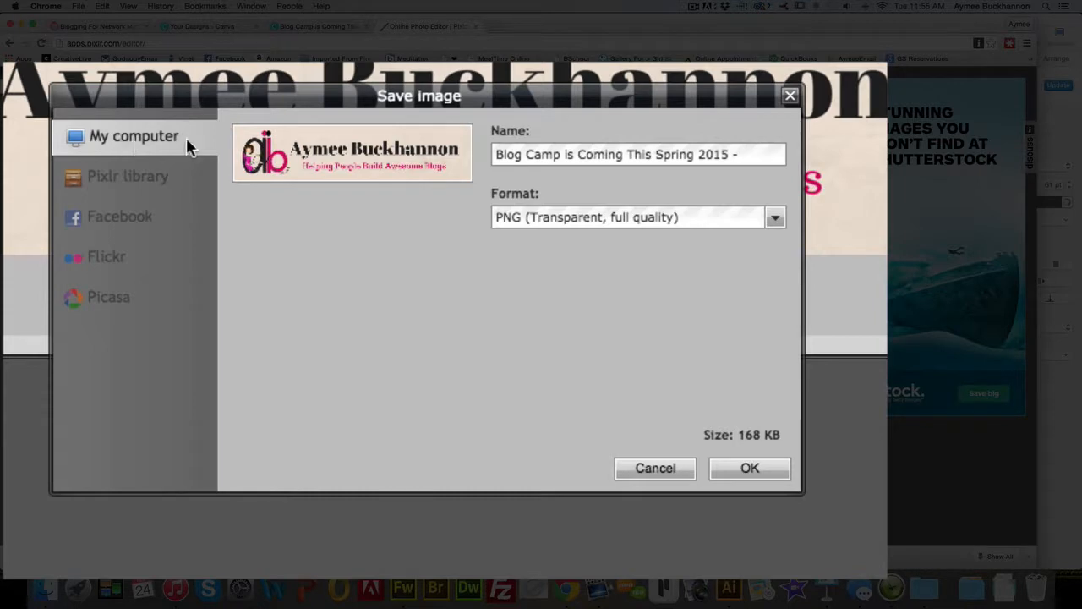
click(712, 217)
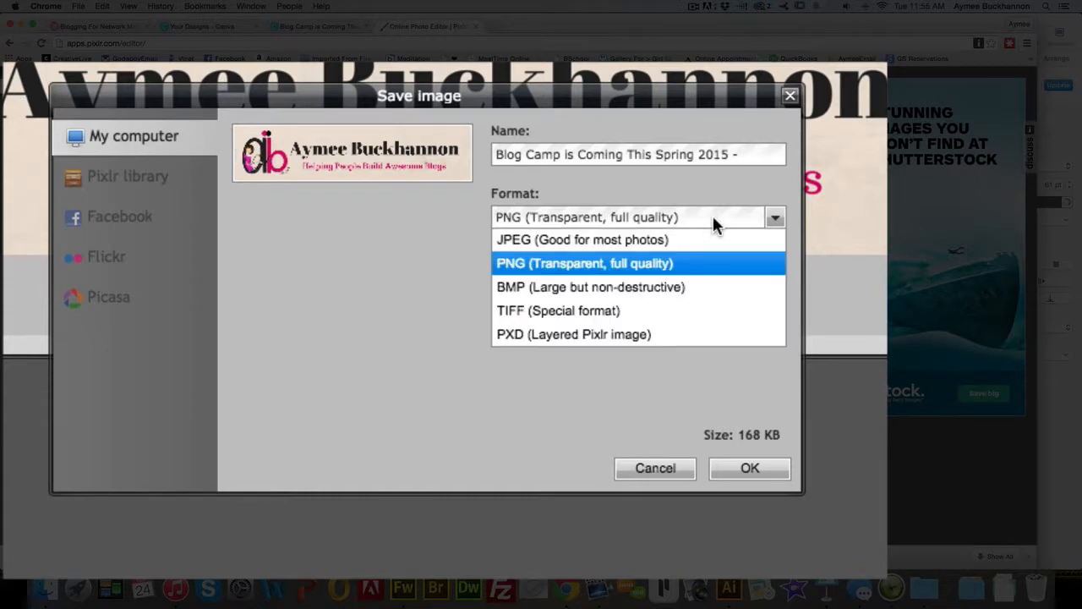
click(636, 241)
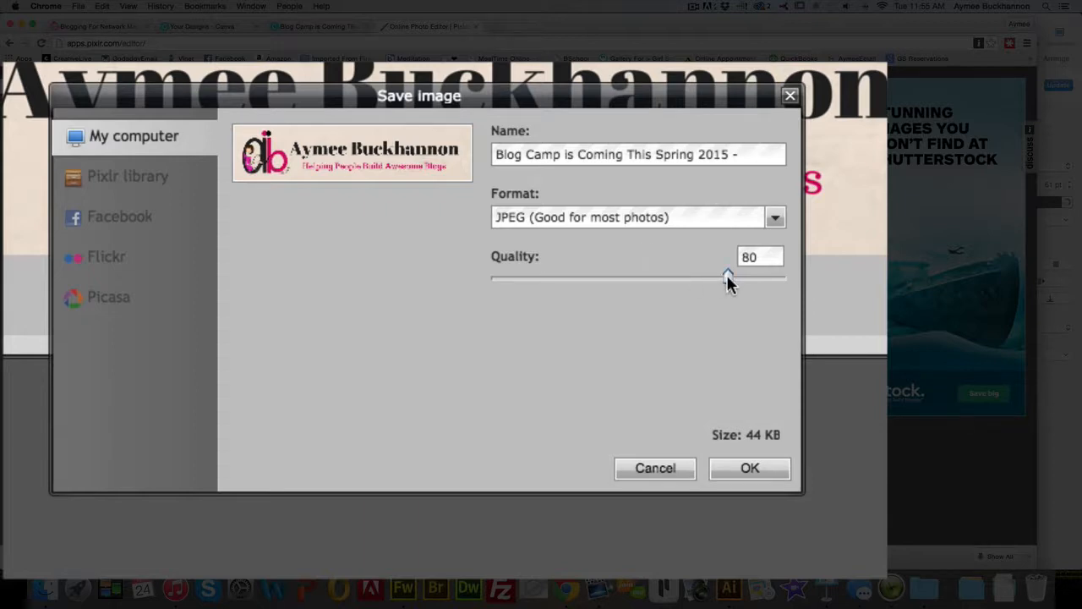
drag(728, 276, 785, 276)
click(750, 468)
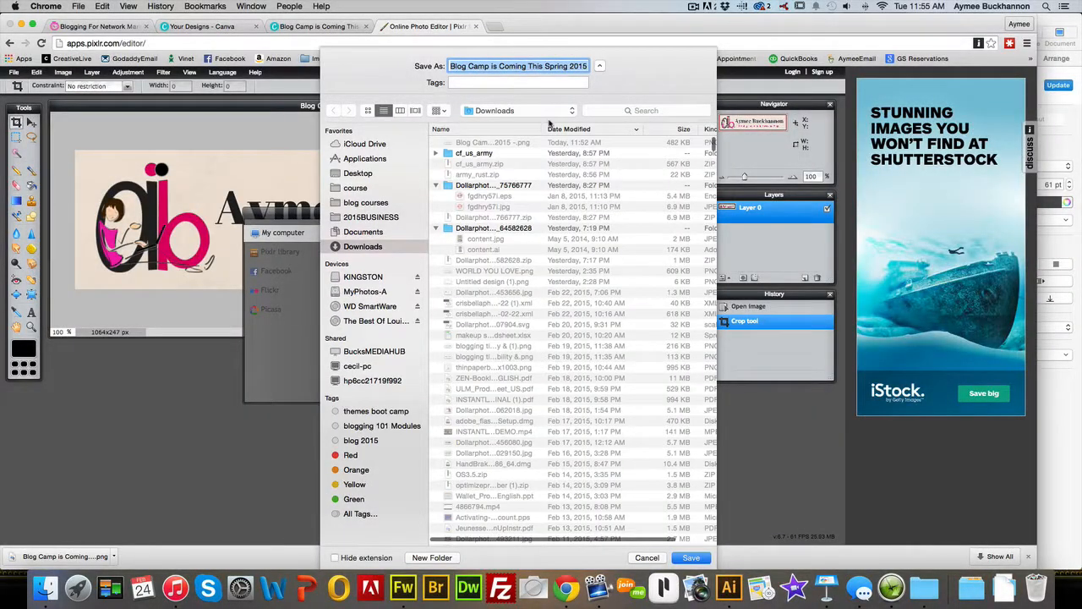
Step: Save the image as header.jpg in Documents, then return to the WordPress blog tab
text(ba.jpg)
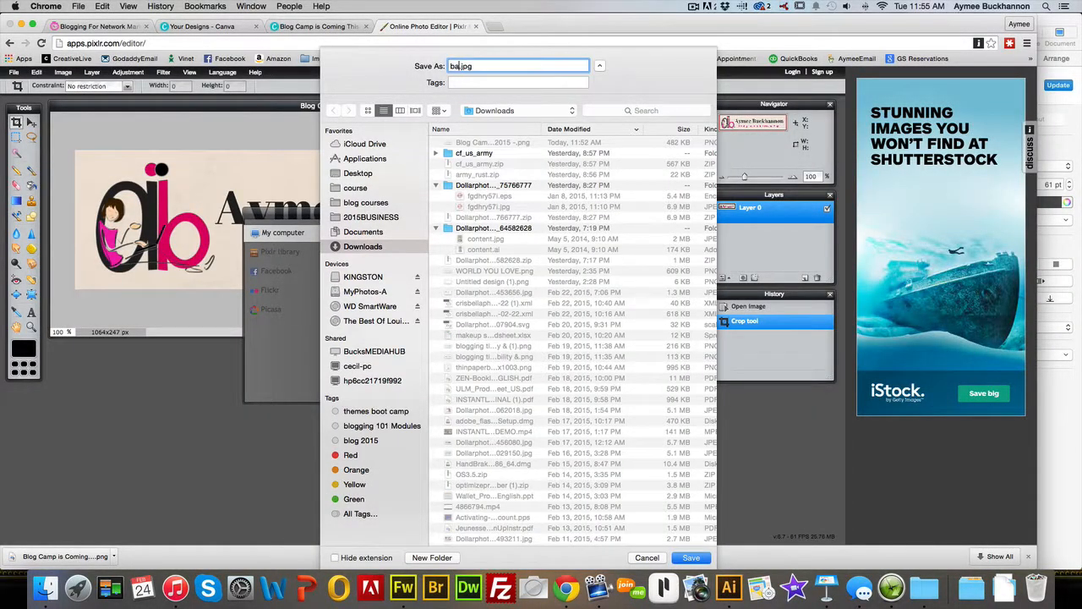
key(BackSpace)
key(BackSpace)
text(header)
click(363, 232)
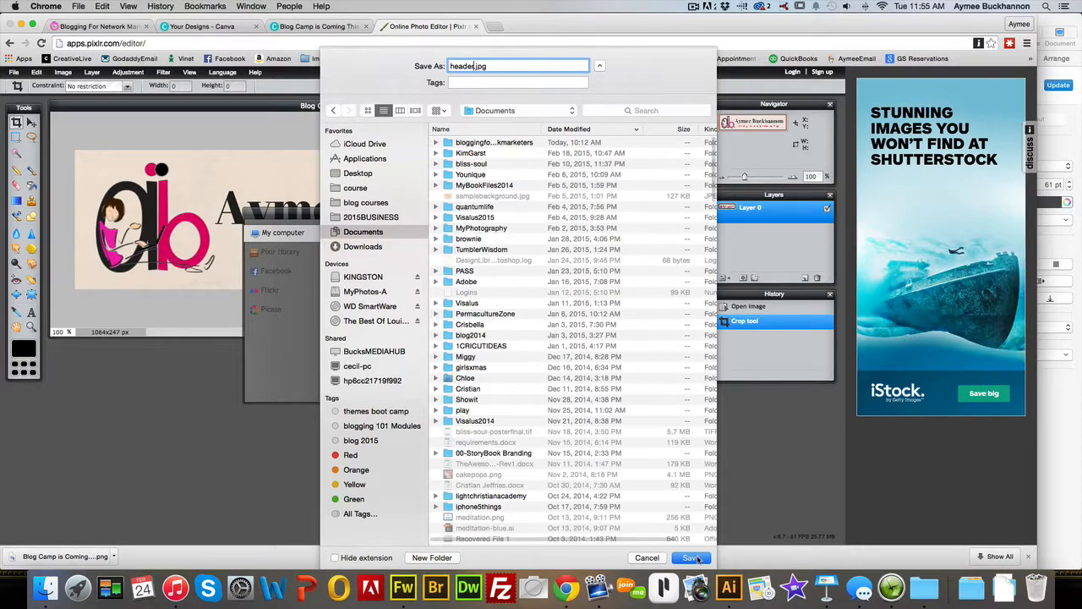
click(693, 558)
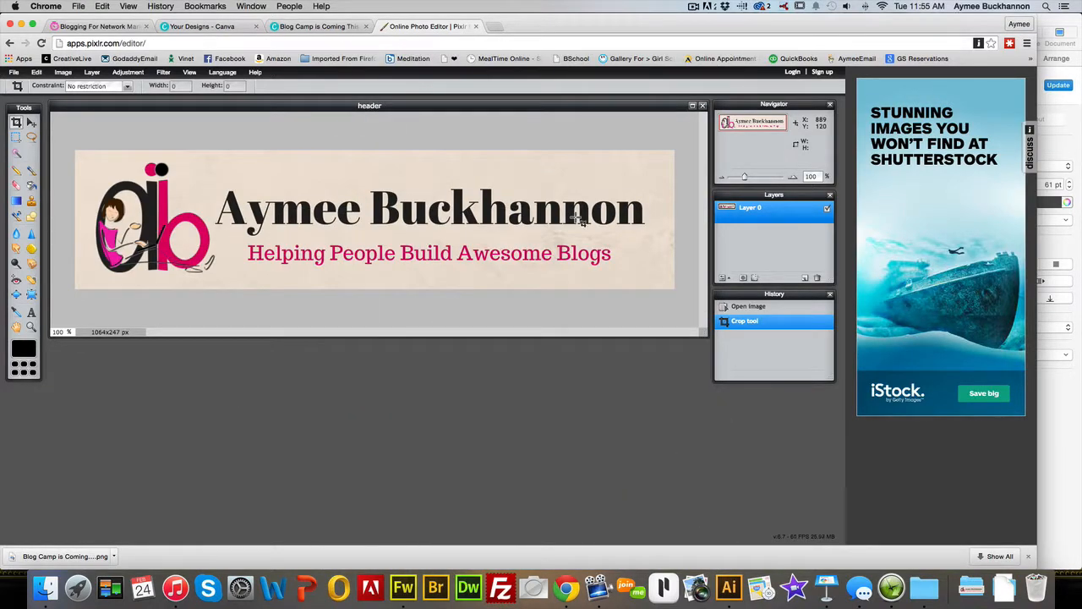
click(101, 26)
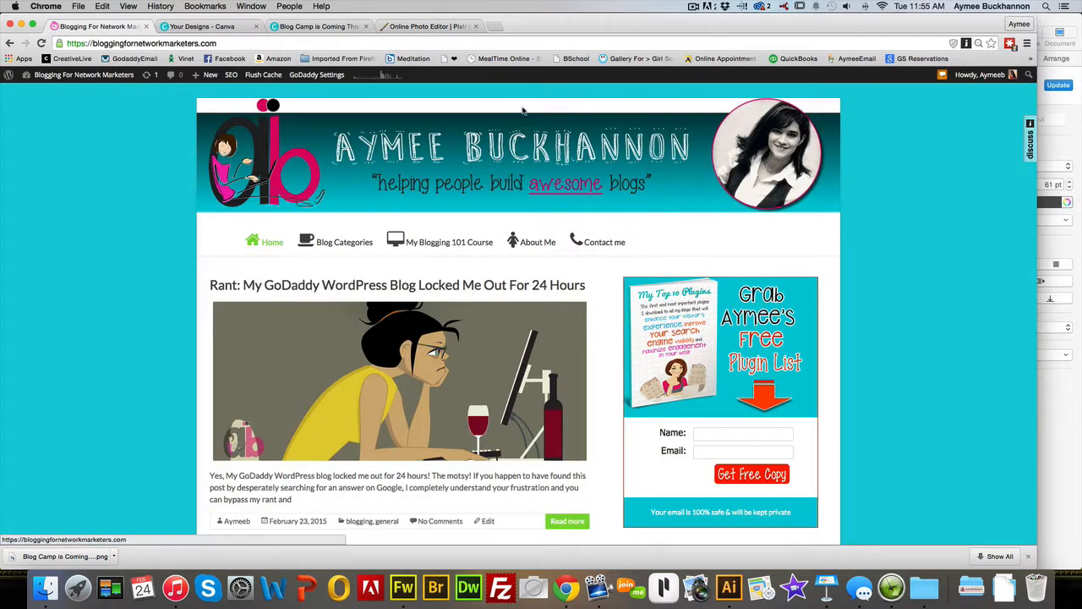